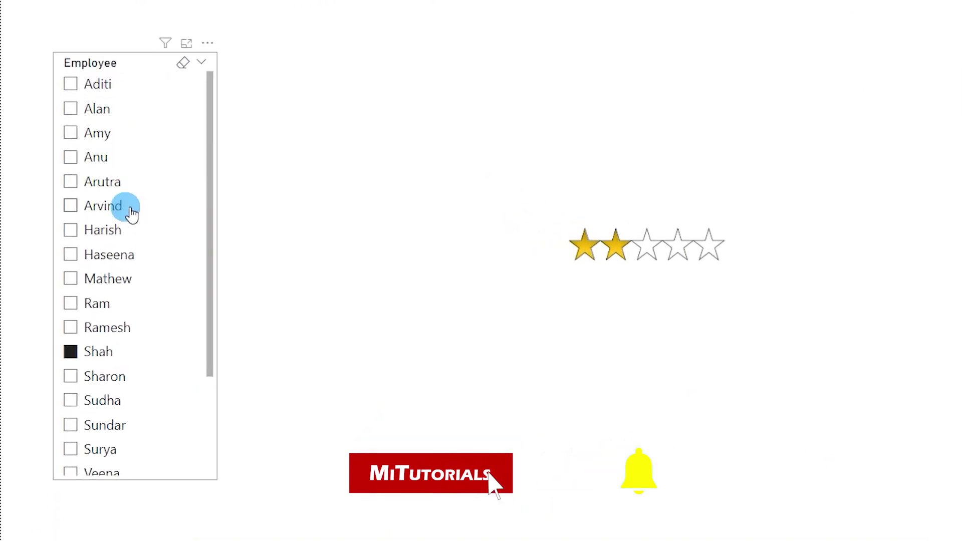
Pick Amy, then Sundar, in the Employee slicer so the star visual shows his 3.5 stars
click(76, 140)
click(650, 251)
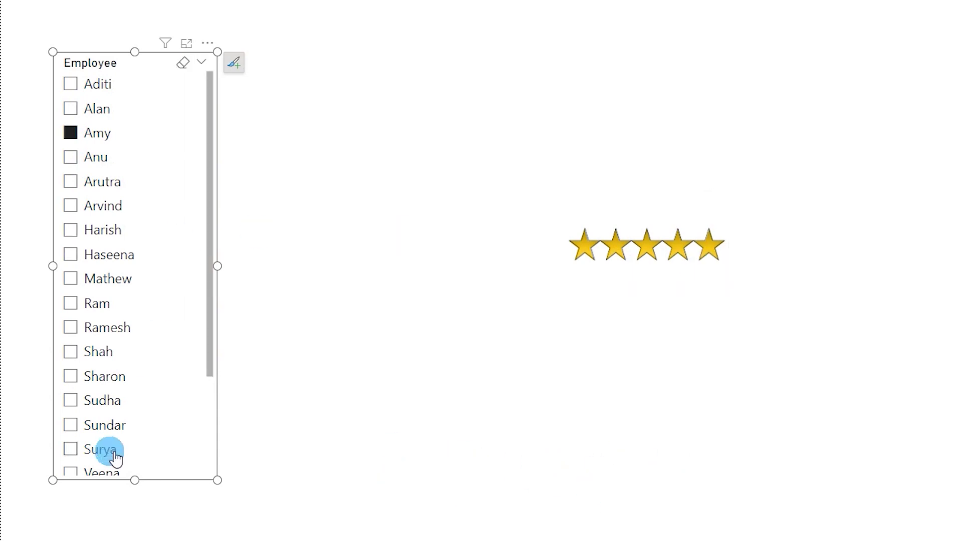
click(116, 431)
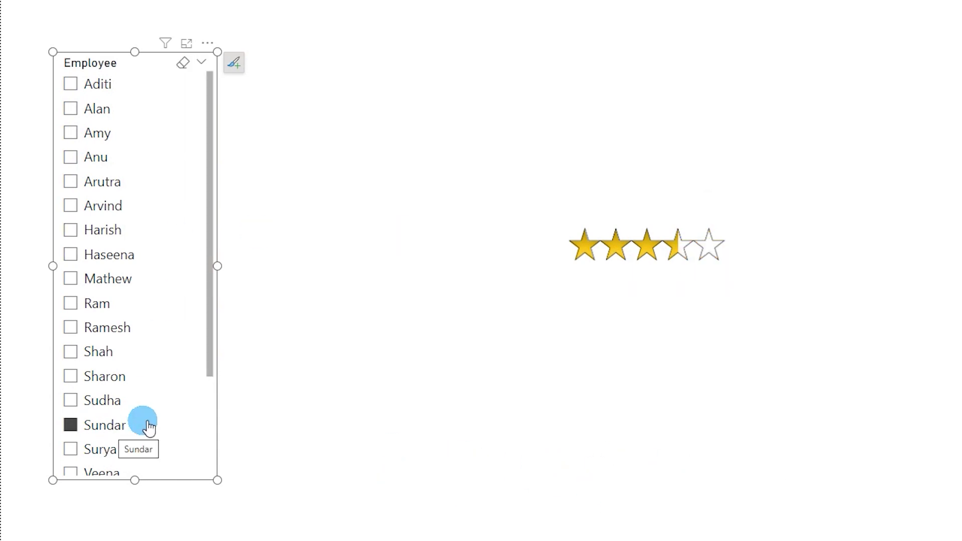
click(696, 271)
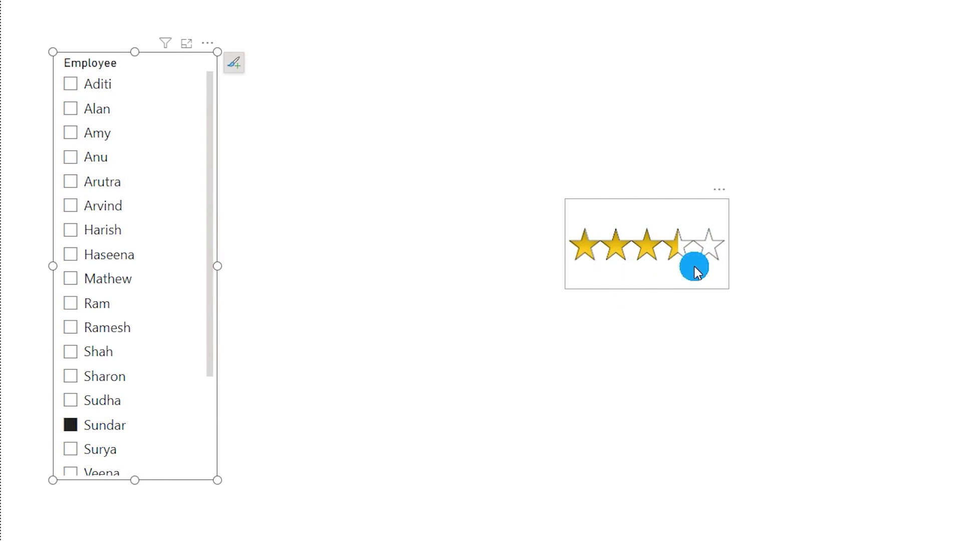
click(697, 273)
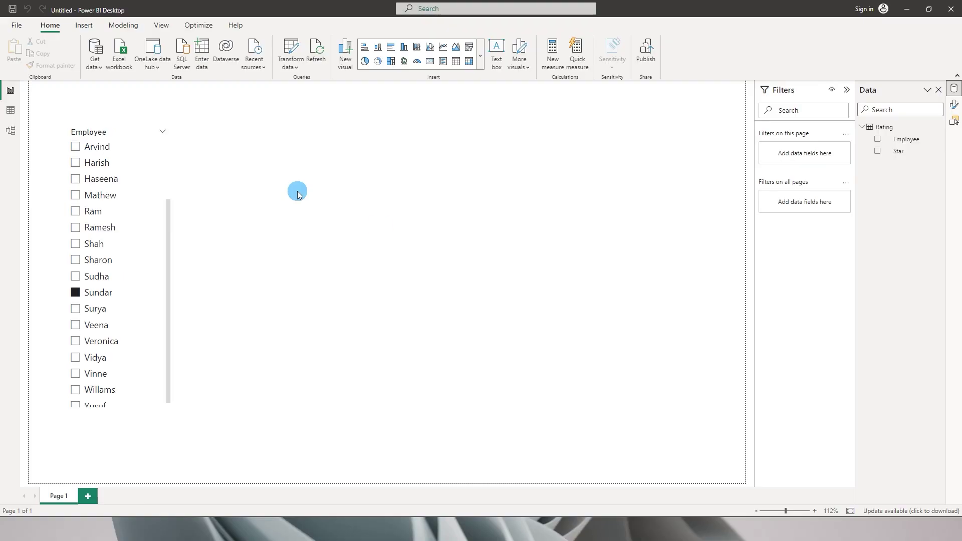
click(11, 111)
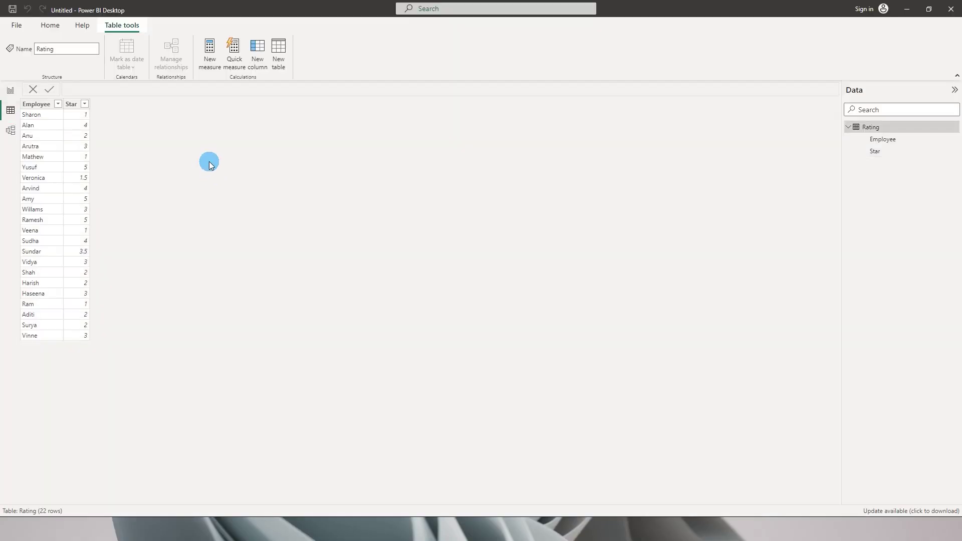
click(46, 105)
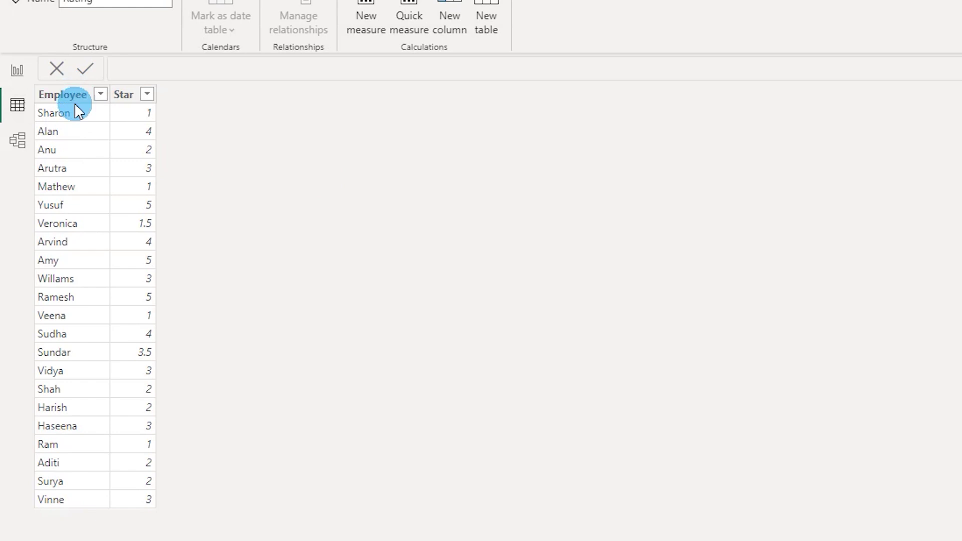
click(147, 94)
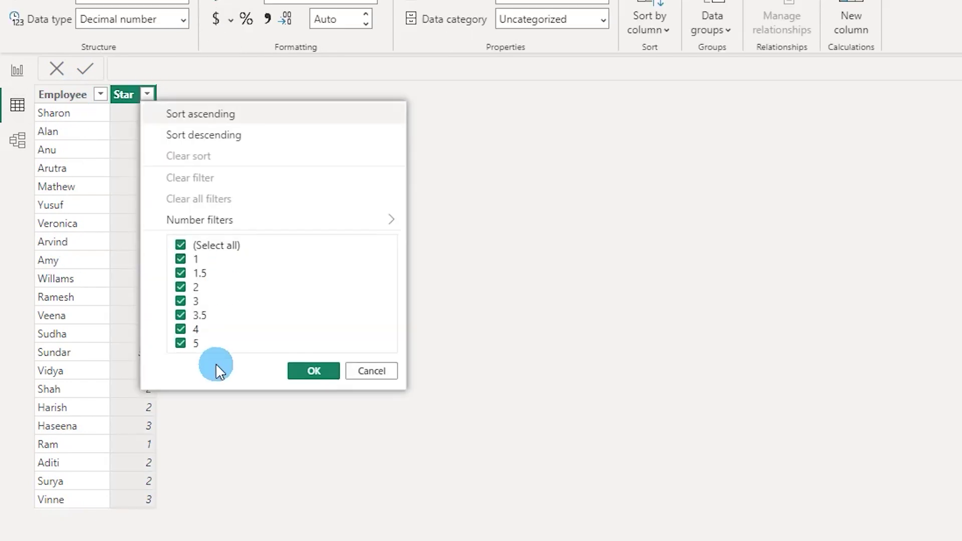
click(17, 70)
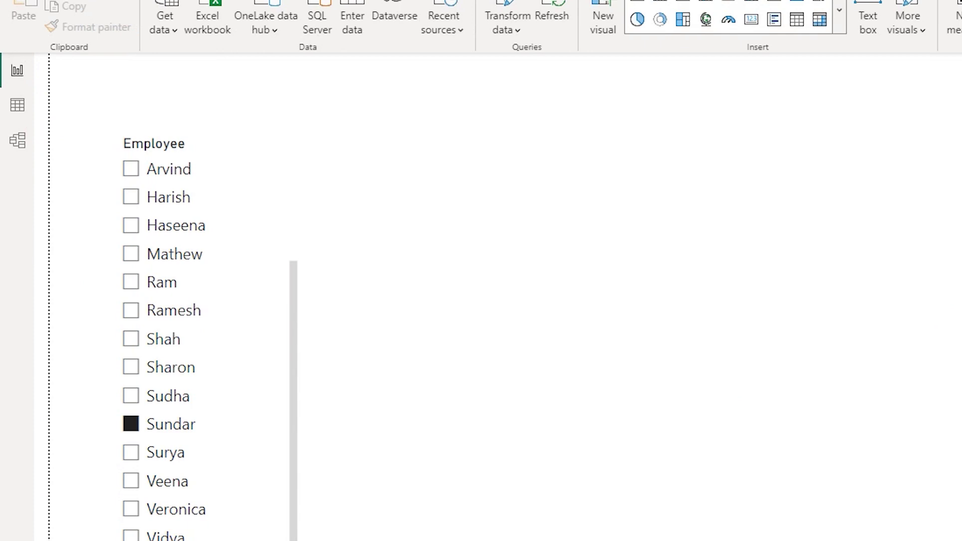
Start a new measure Max_rating = MAXX(ALL(Rating), …) in the formula bar
double_click(174, 91)
text(Max_ra)
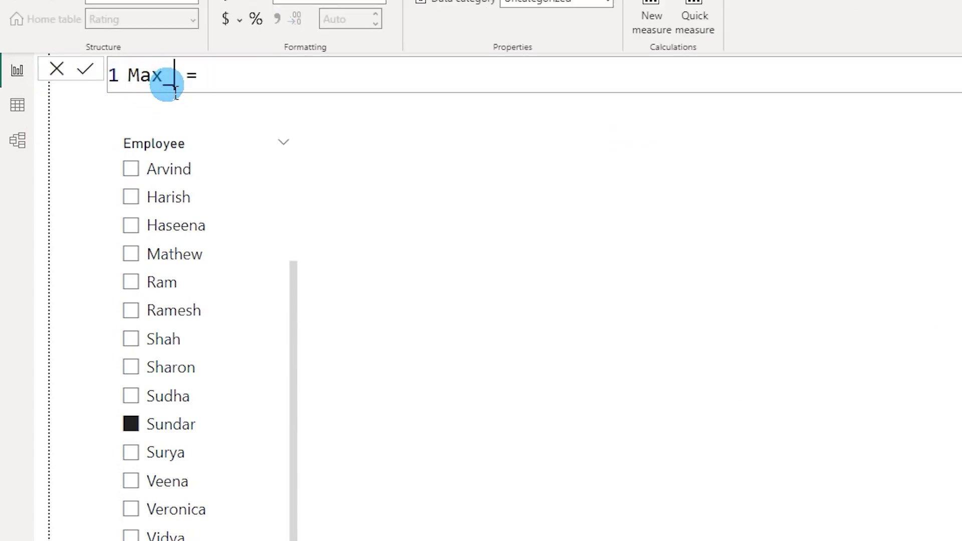
text(ting)
click(311, 81)
text(Max)
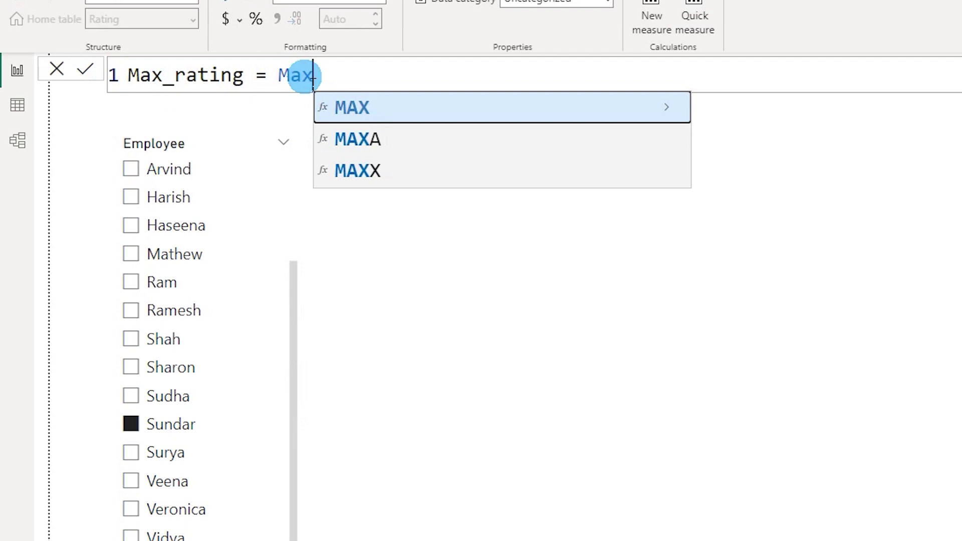
key(Down)
key(Down)
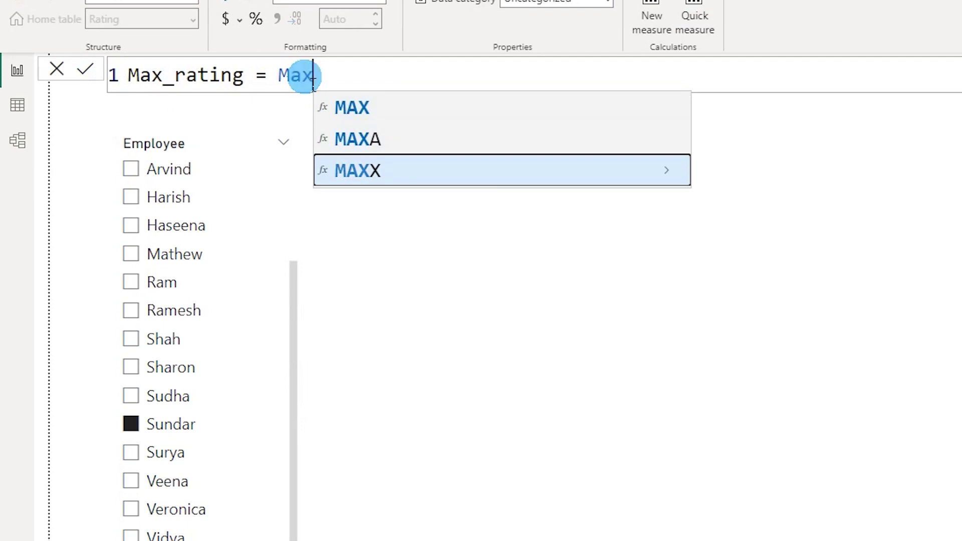
key(Tab)
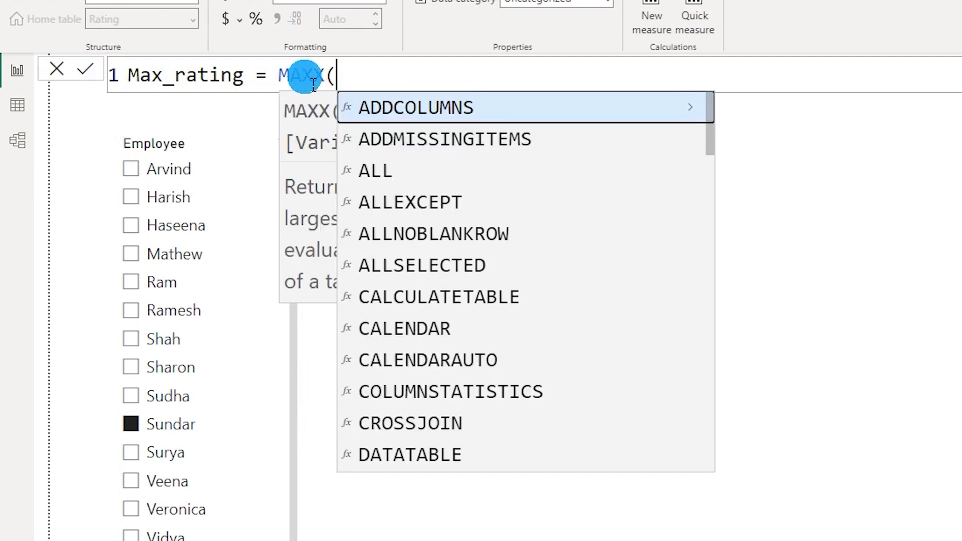
text(al)
key(Tab)
key(Down)
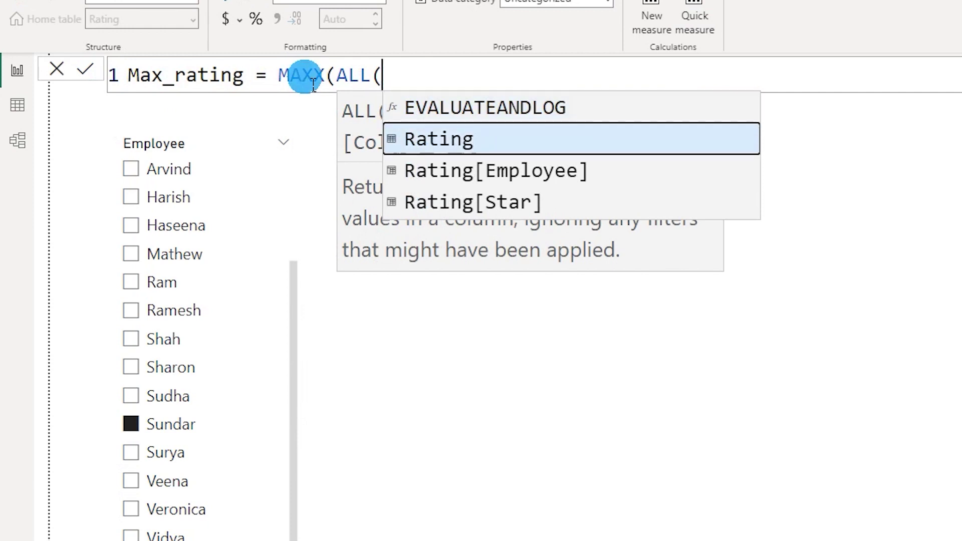
key(Tab)
text())
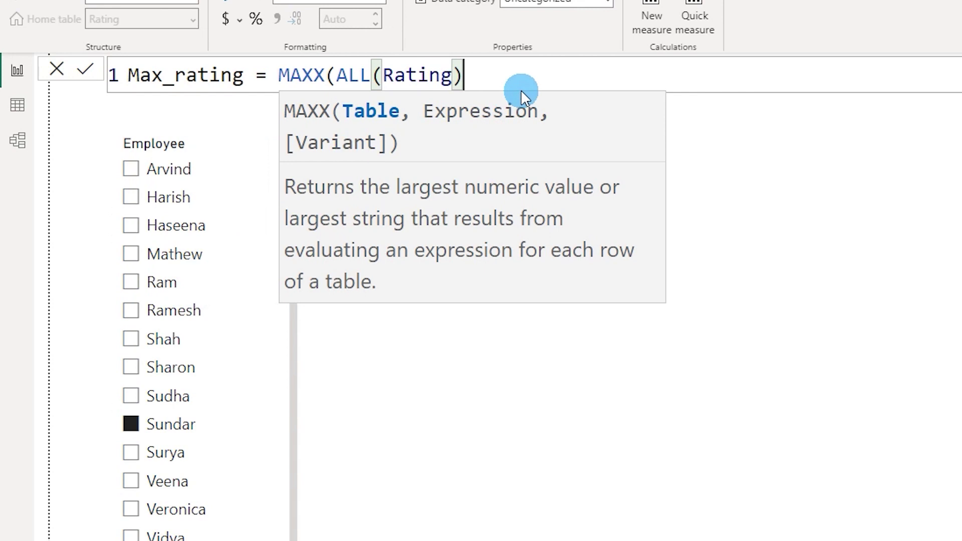
Complete the formula with Rating[Star], commit it, and show Max_rating on a card reading 5.00
text(,)
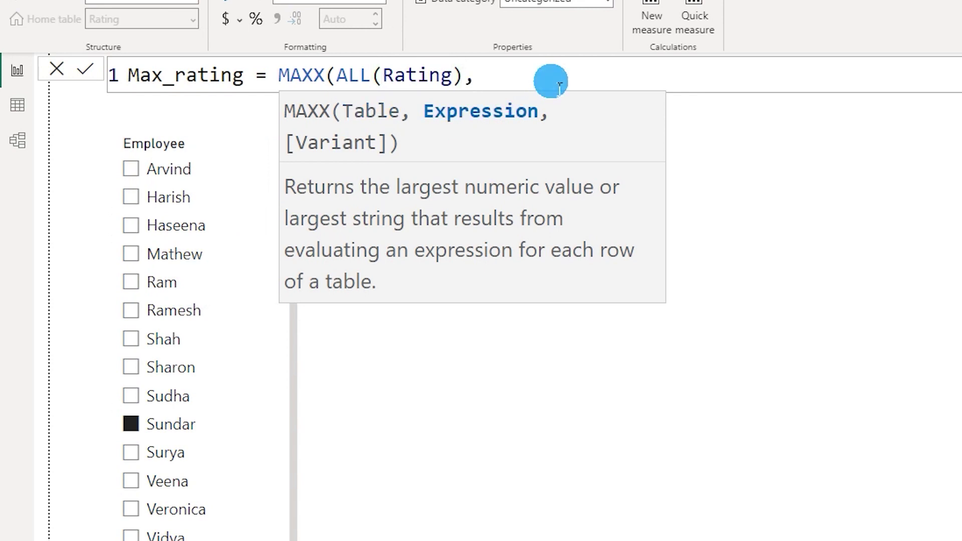
text(star)
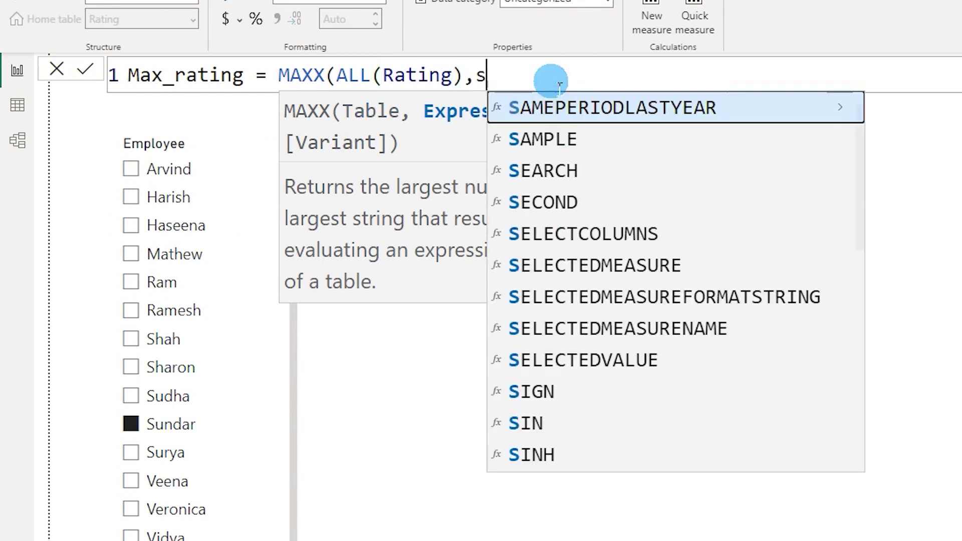
key(Up)
key(Tab)
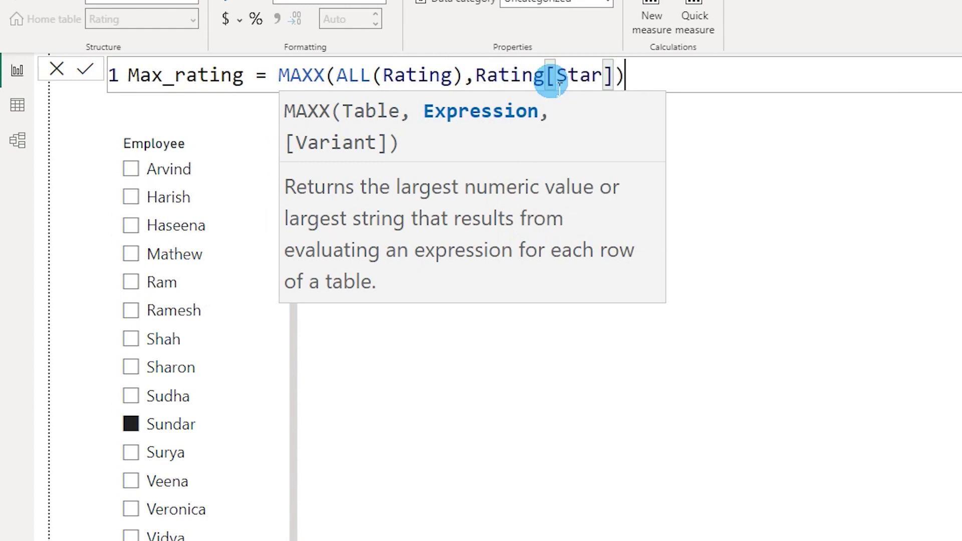
click(551, 82)
key(Return)
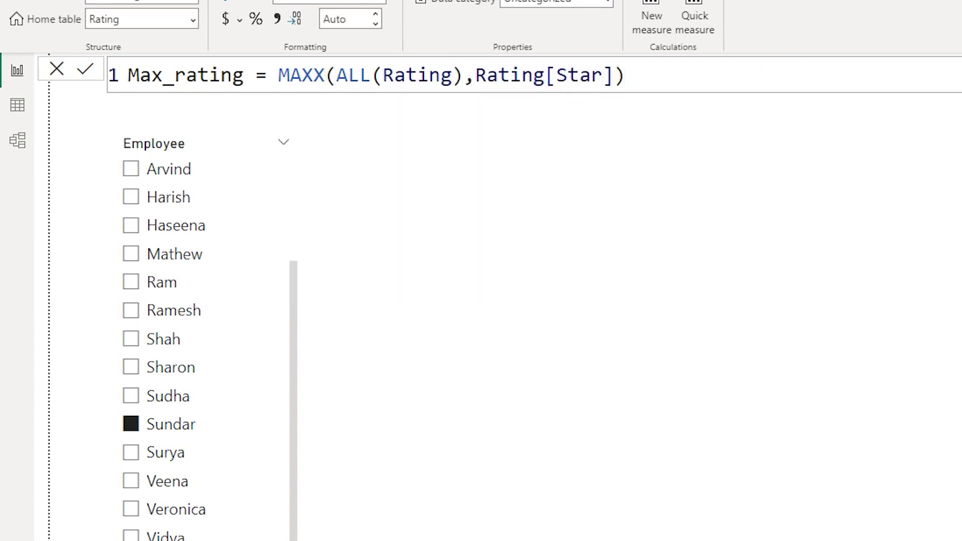
click(449, 225)
Move the Max_rating card to the top right and confirm it stays 5.00 for Haseena through Sudha
drag(452, 140, 961, 171)
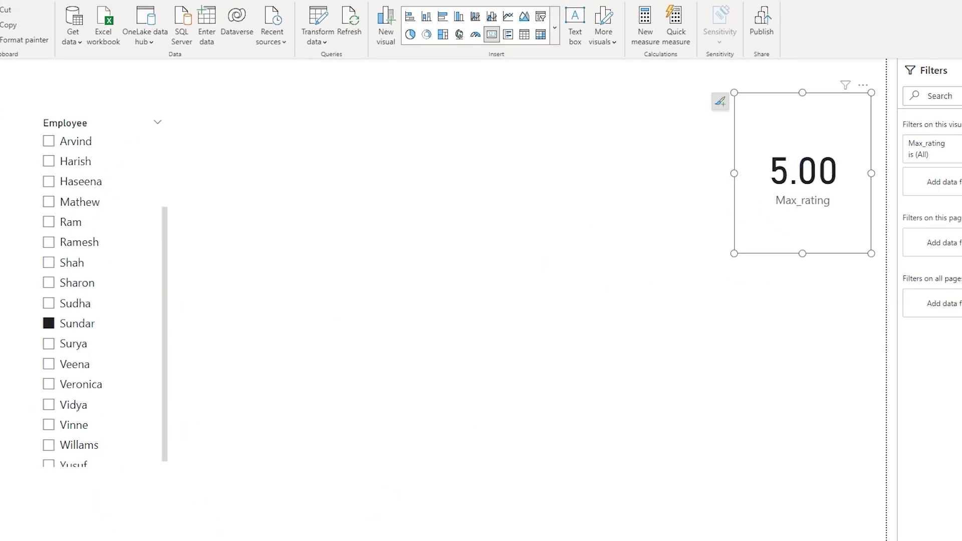
click(70, 182)
click(72, 201)
click(75, 242)
click(78, 263)
click(75, 281)
click(76, 303)
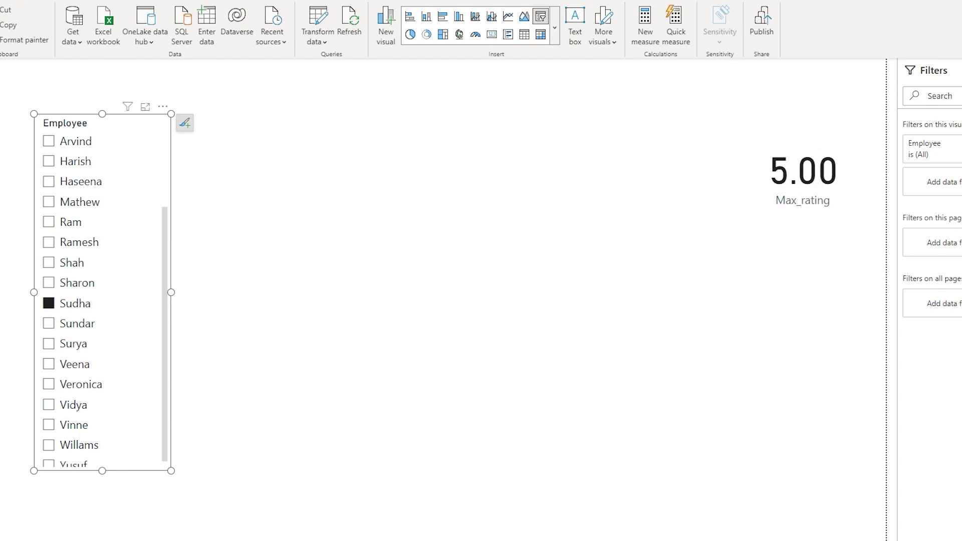
click(78, 92)
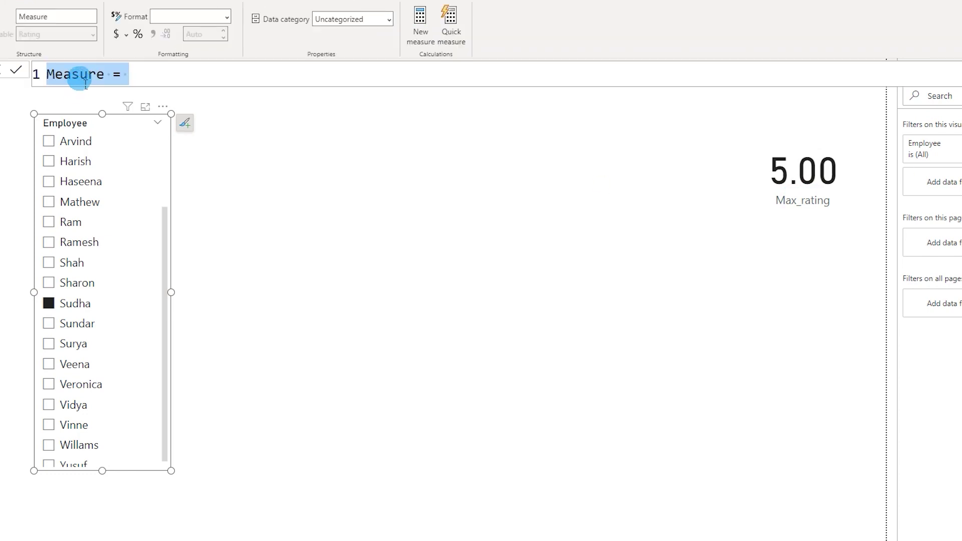
Name the new measure Difference_Rating and begin its formula as [Max_rating] - MAX(
double_click(85, 84)
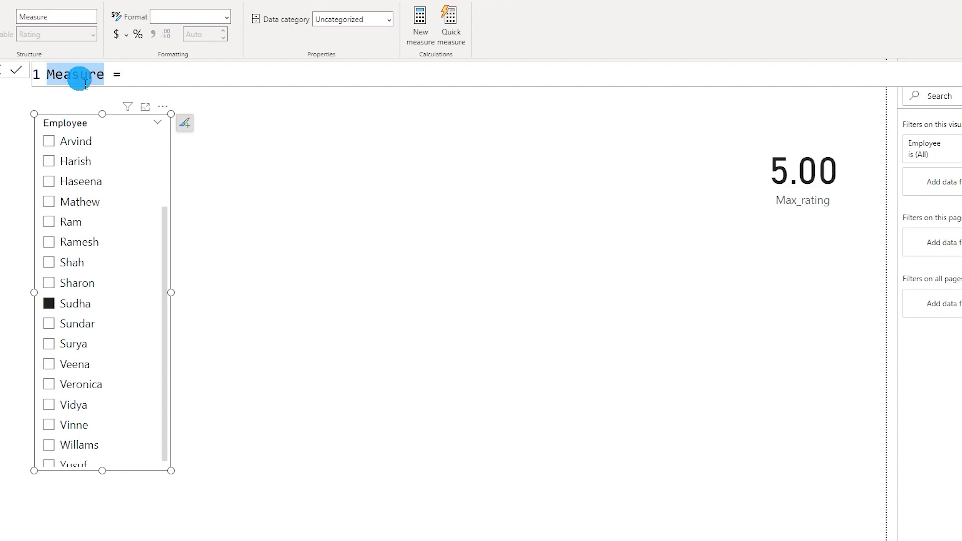
text(Difference_Rating = )
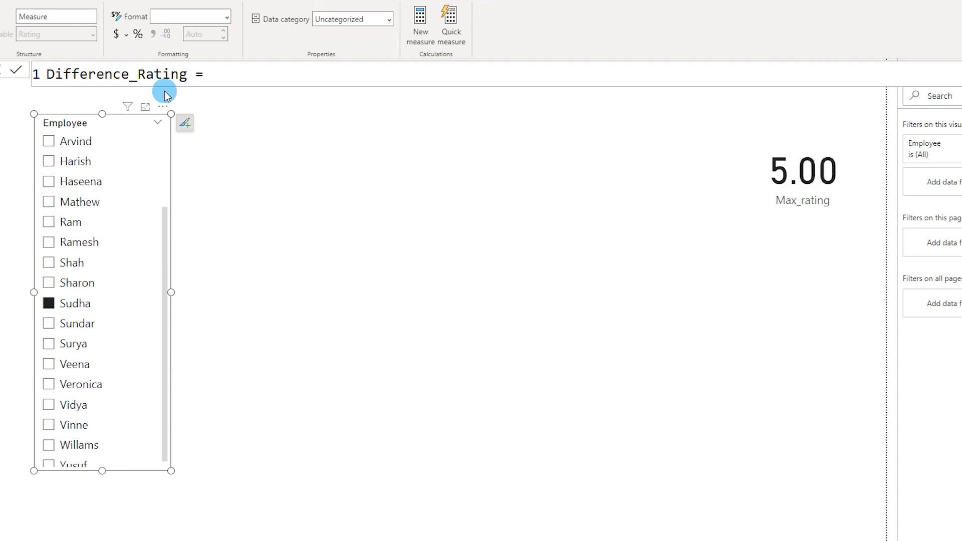
text(Ma)
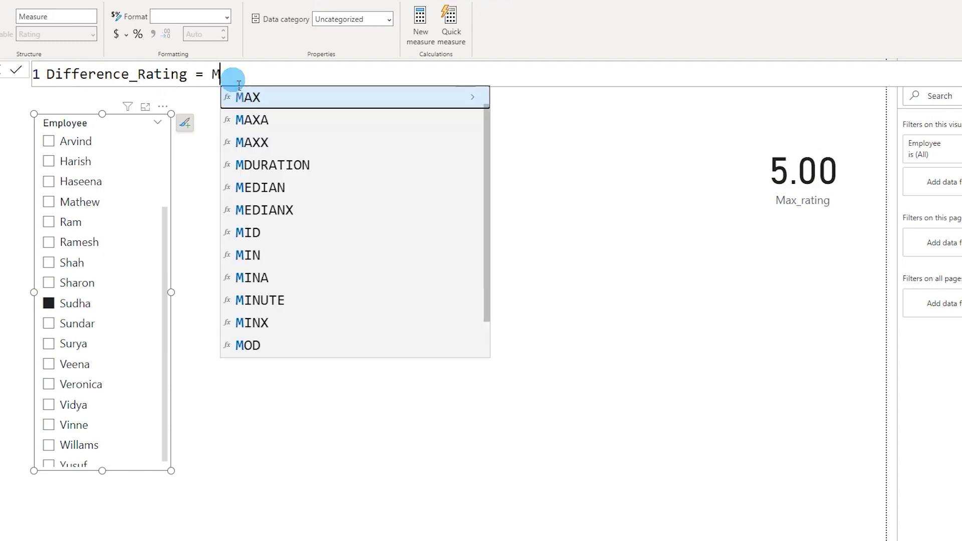
key(Up)
key(Up)
key(Up)
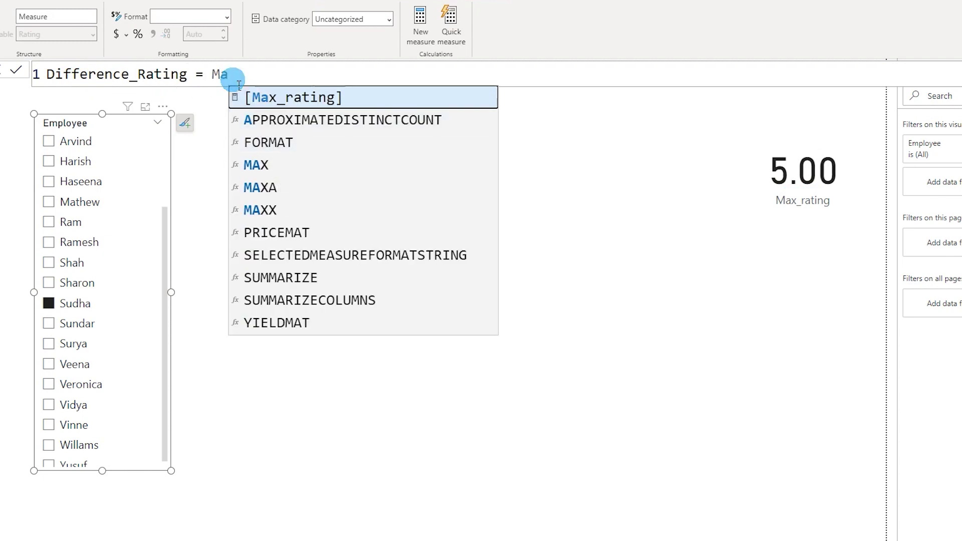
key(Tab)
text(- Max)
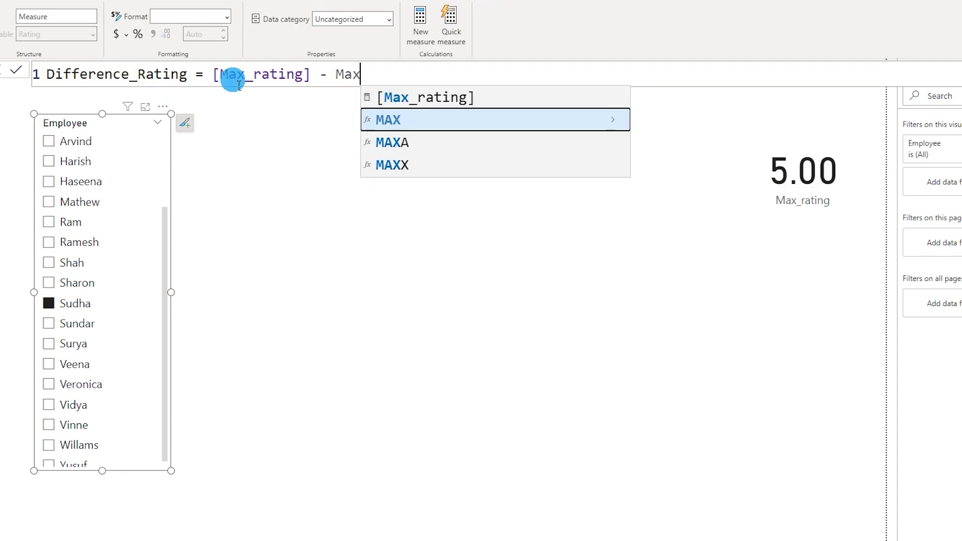
key(Tab)
Finish the formula with Rating[Star], commit it, and add Difference_Rating as a card showing 1.00
text(R)
key(BackSpace)
text(Sta)
key(Up)
key(Tab)
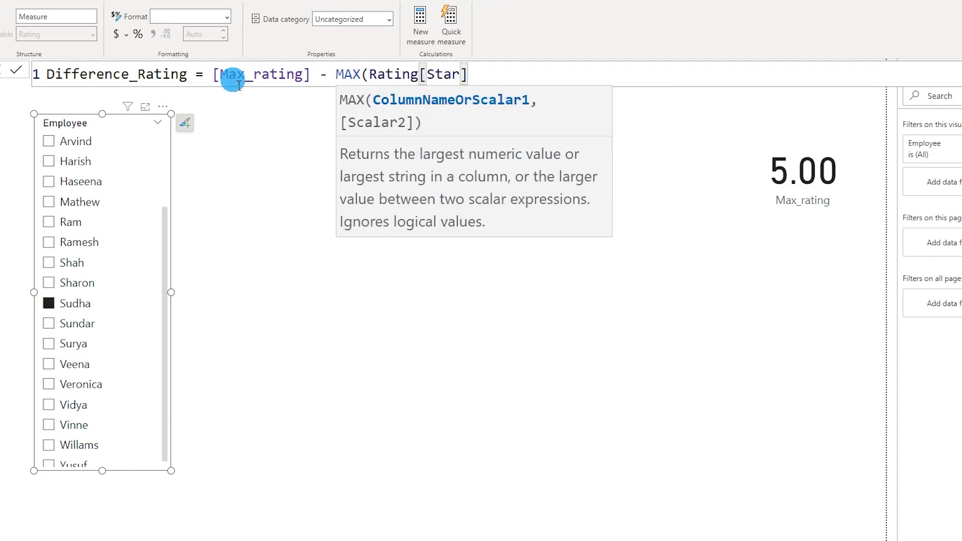
text())
key(Return)
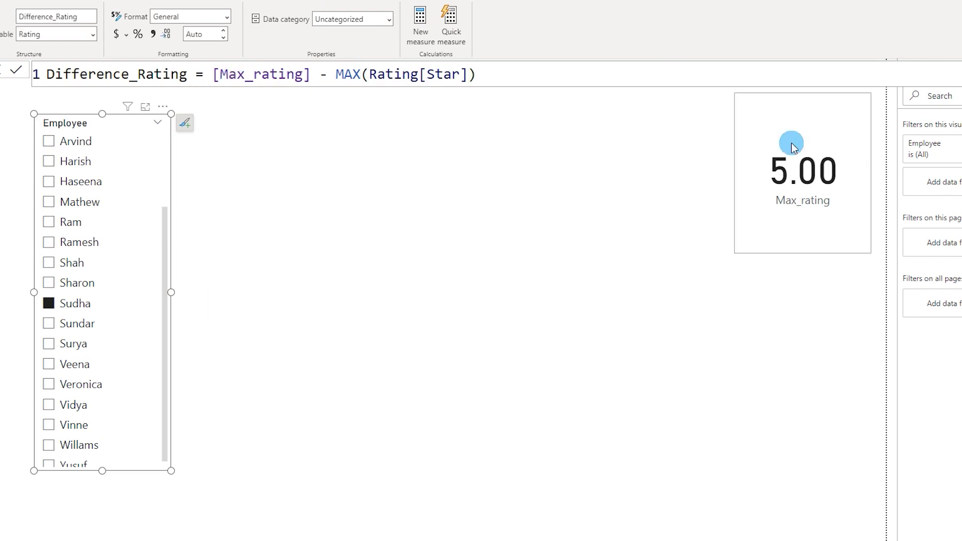
click(632, 224)
click(492, 34)
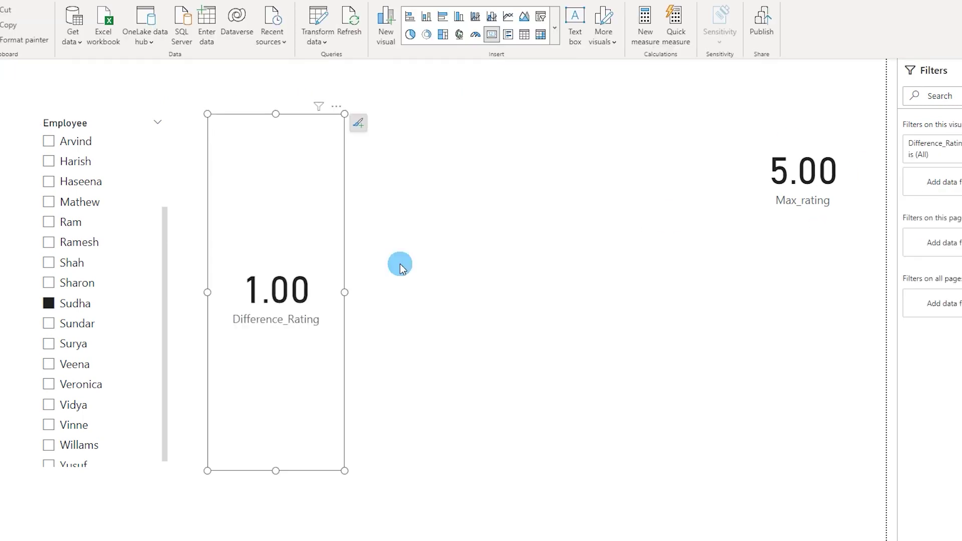
Shorten the Difference_Rating card and place it beside the Max_rating card
drag(275, 467, 276, 235)
drag(343, 157, 416, 150)
click(689, 361)
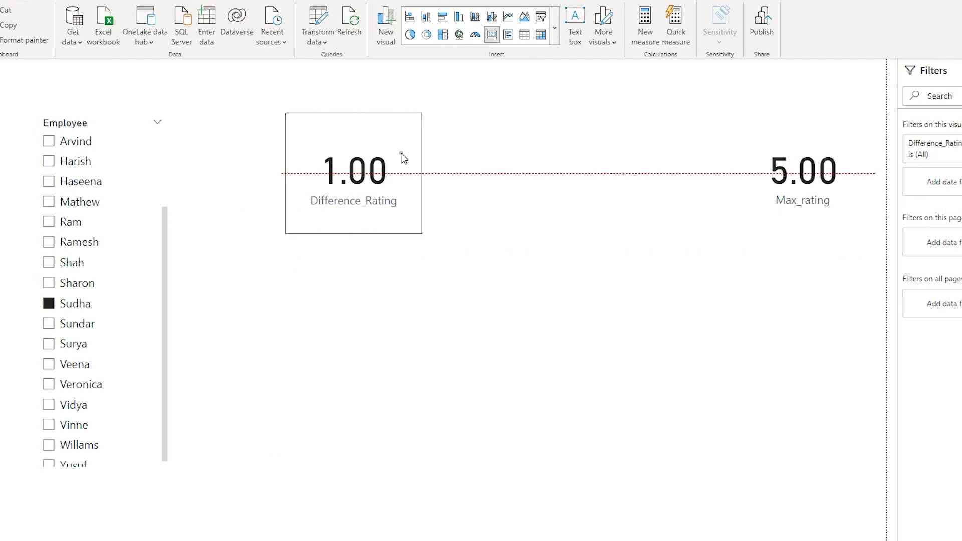
Add a table showing the selected employee's Star value of 4.00 and position it
key(ctrl+v)
drag(504, 163, 582, 184)
click(75, 304)
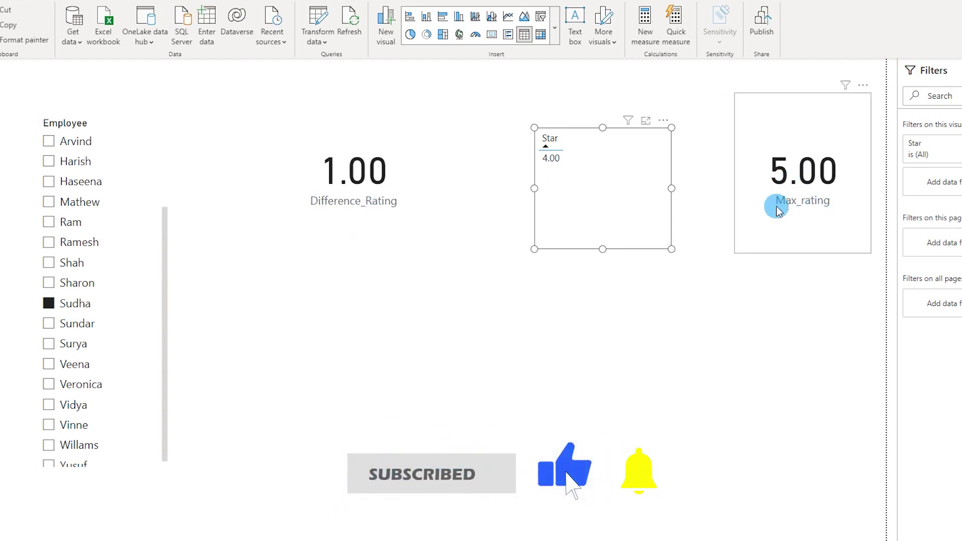
click(790, 218)
click(650, 329)
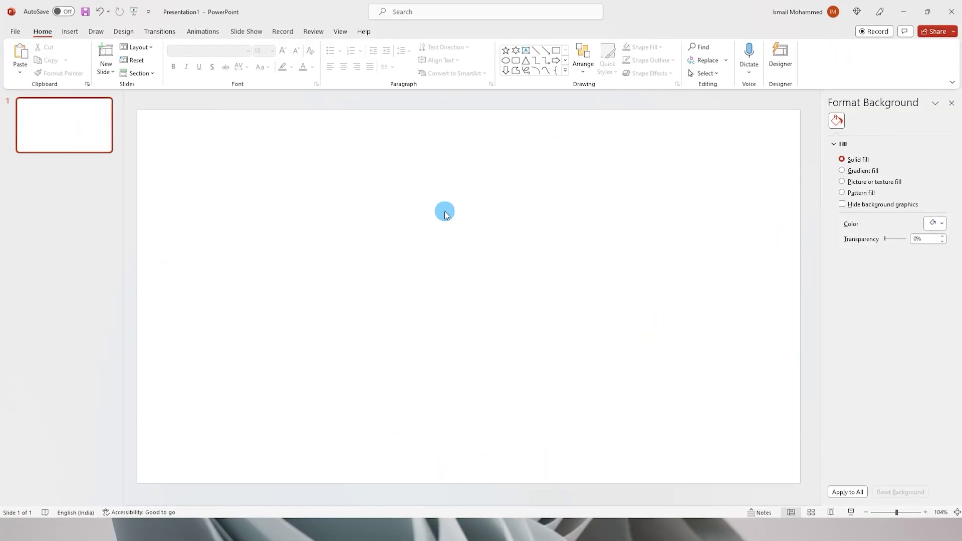
Draw a 5-Point Star and set its height and width to 2.54 cm
click(71, 32)
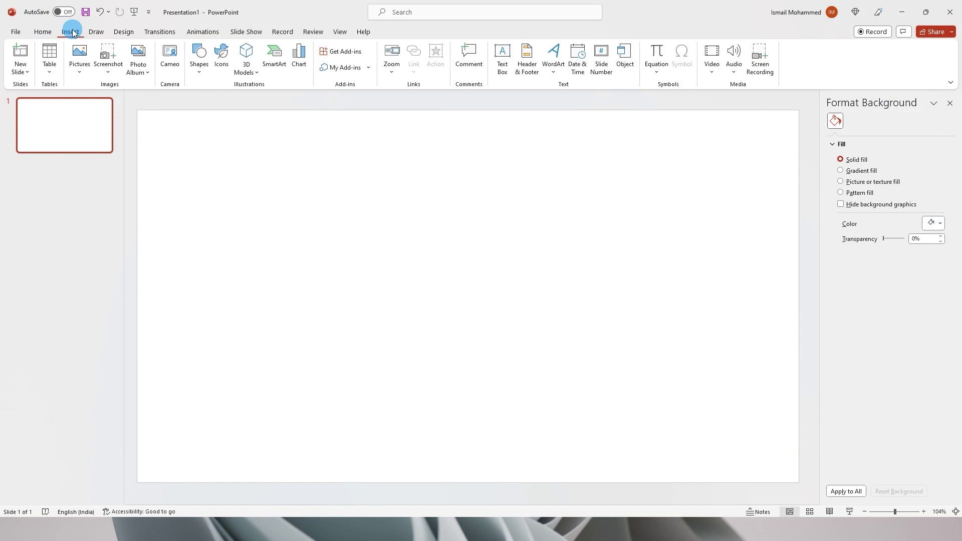
click(199, 67)
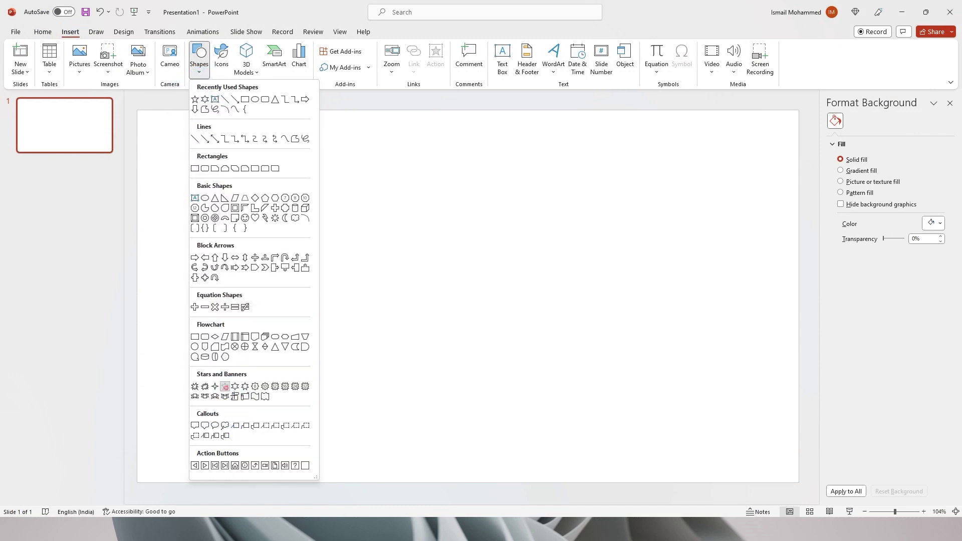
click(225, 386)
drag(250, 162, 352, 252)
click(877, 136)
click(936, 169)
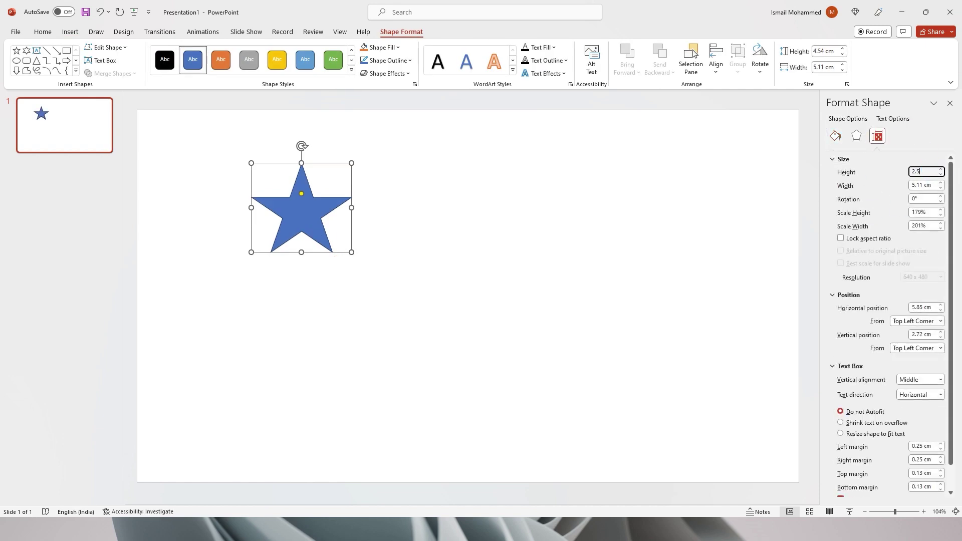
text(2.54)
key(Tab)
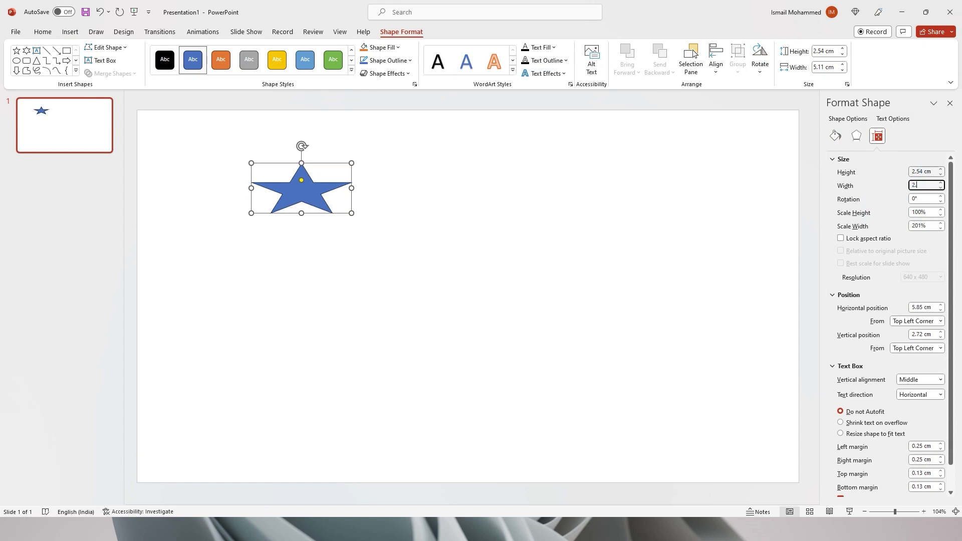
key(Tab)
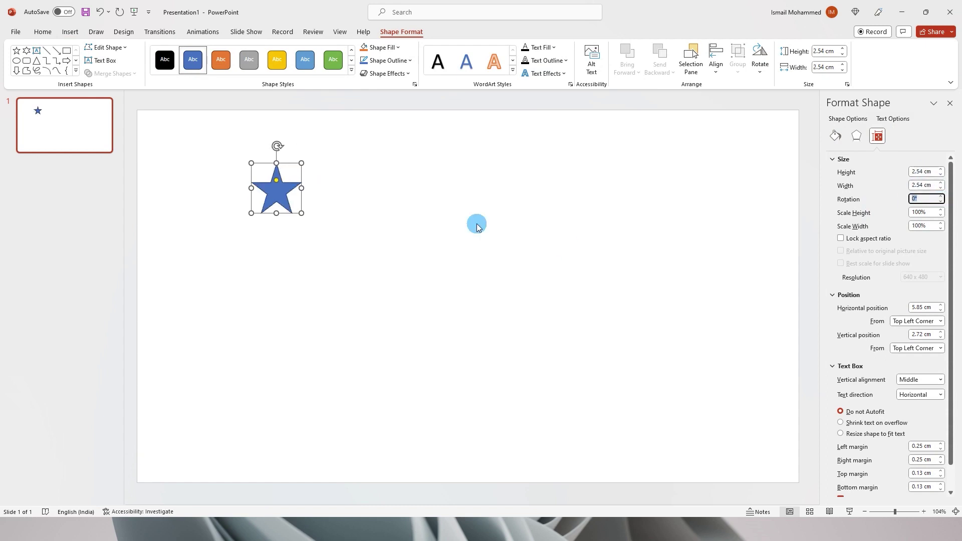
Copy and paste the star, arranging five identical stars in a row
click(364, 214)
click(277, 202)
key(ctrl+c)
key(ctrl+v)
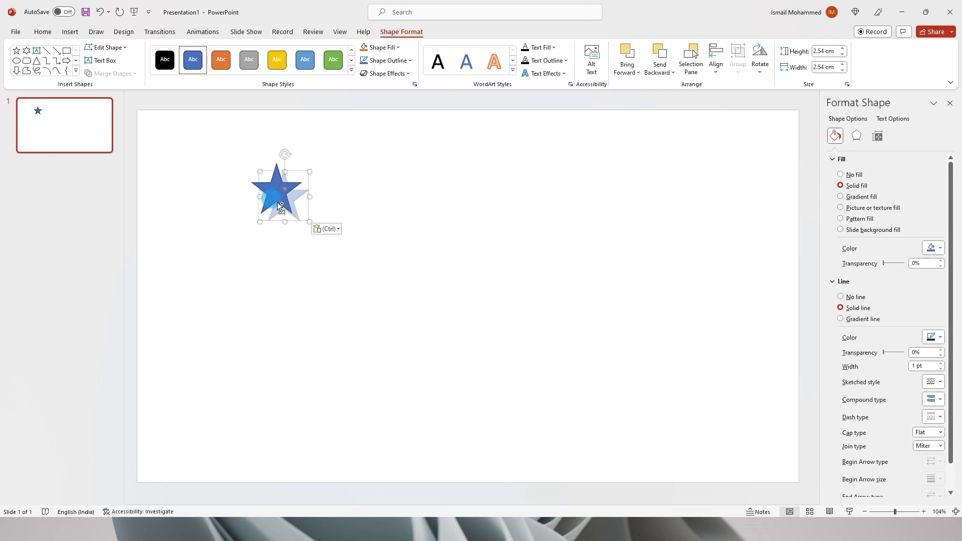
key(ctrl+v)
key(ctrl+v)
key(ctrl+v)
drag(318, 230, 459, 206)
drag(300, 220, 389, 197)
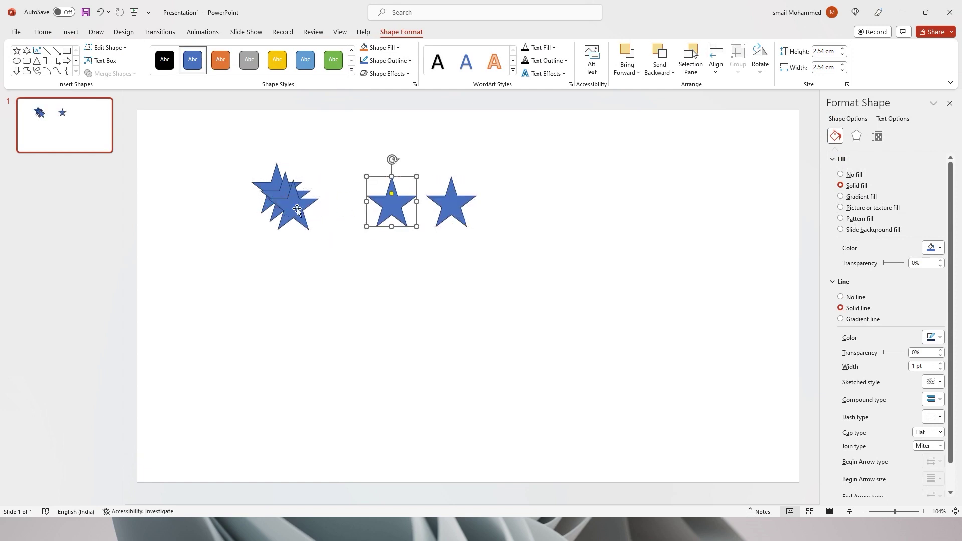
click(509, 271)
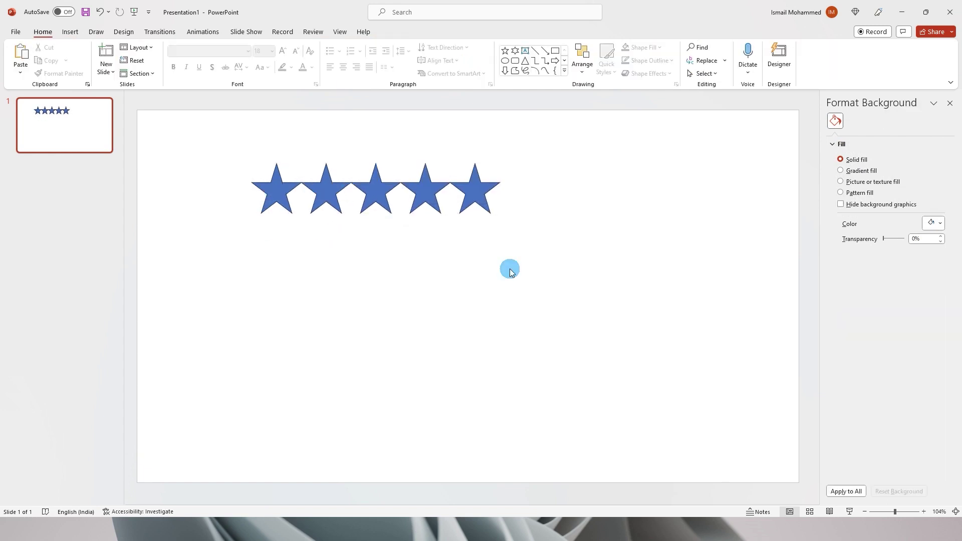
drag(556, 144, 210, 230)
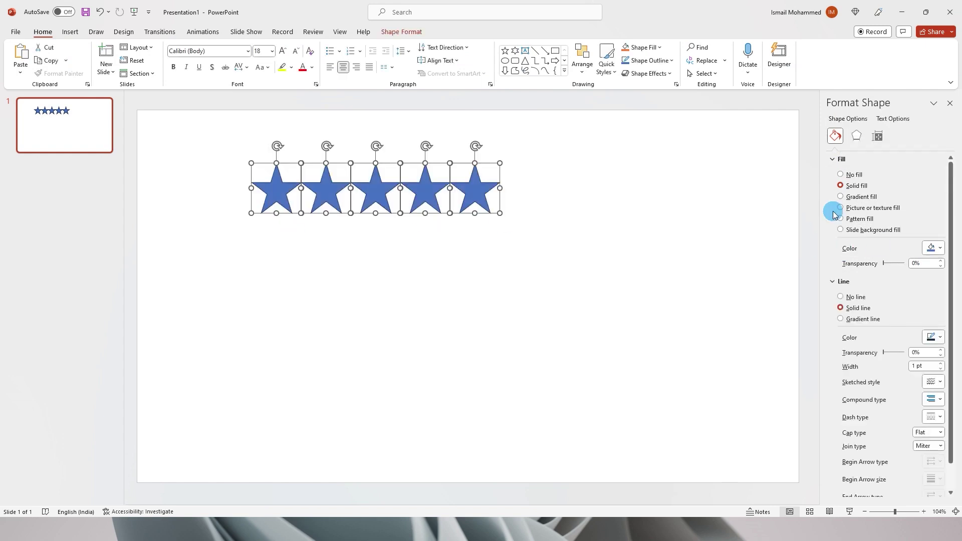
click(856, 197)
Fill the five stars with a gold preset gradient and remove their outlines
click(909, 284)
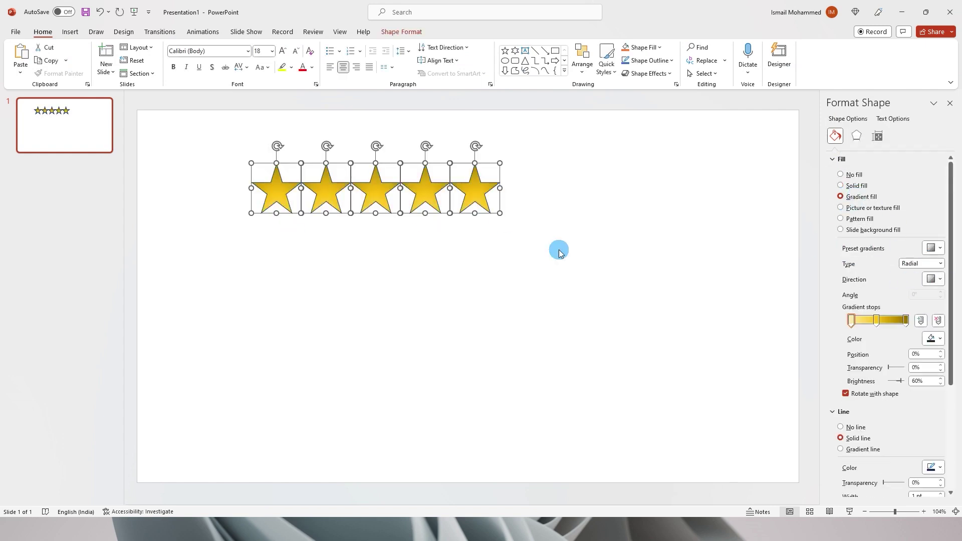
click(932, 248)
click(906, 333)
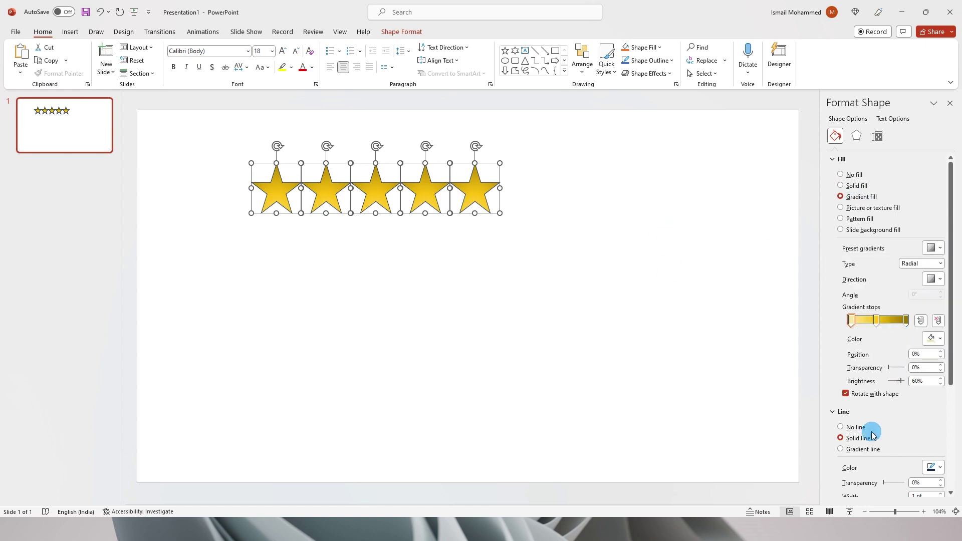
click(854, 431)
Duplicate the gold star row and move the copy below it
click(566, 327)
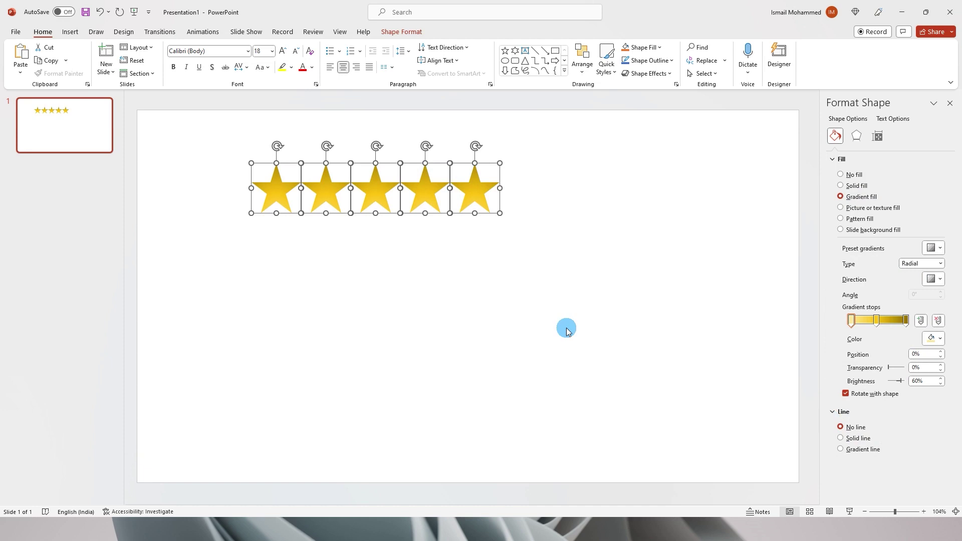
click(525, 153)
drag(526, 153, 212, 236)
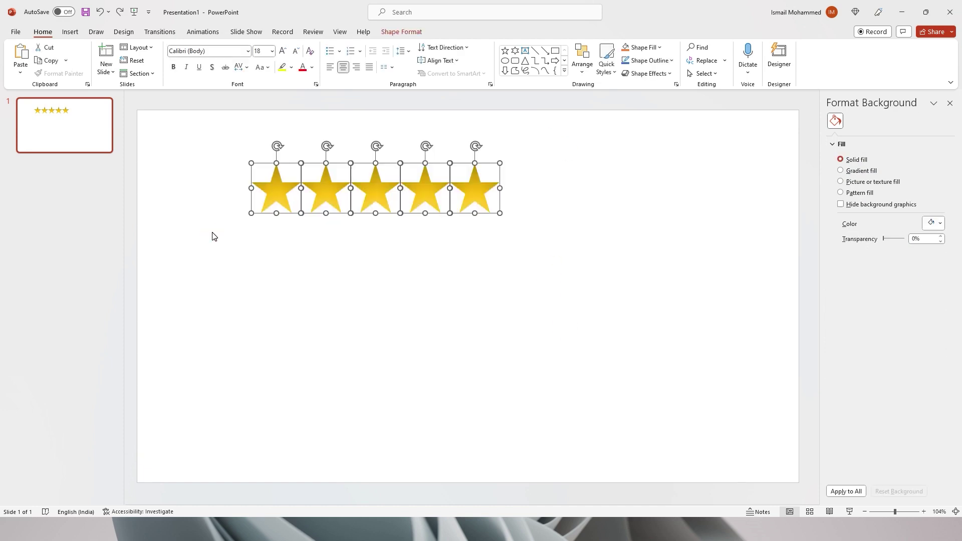
key(ctrl+d)
drag(379, 230, 370, 304)
Give the lower stars no fill and a solid black outline
click(851, 176)
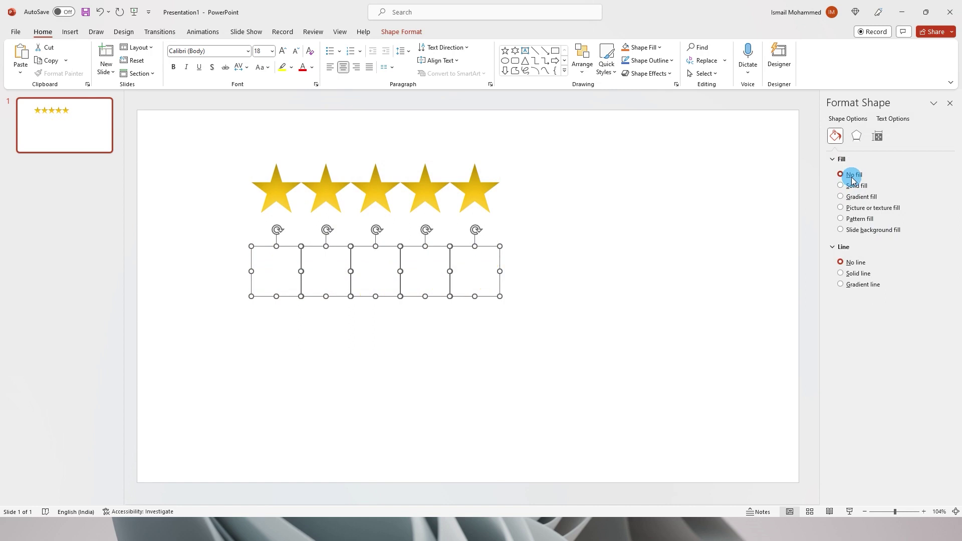
click(841, 274)
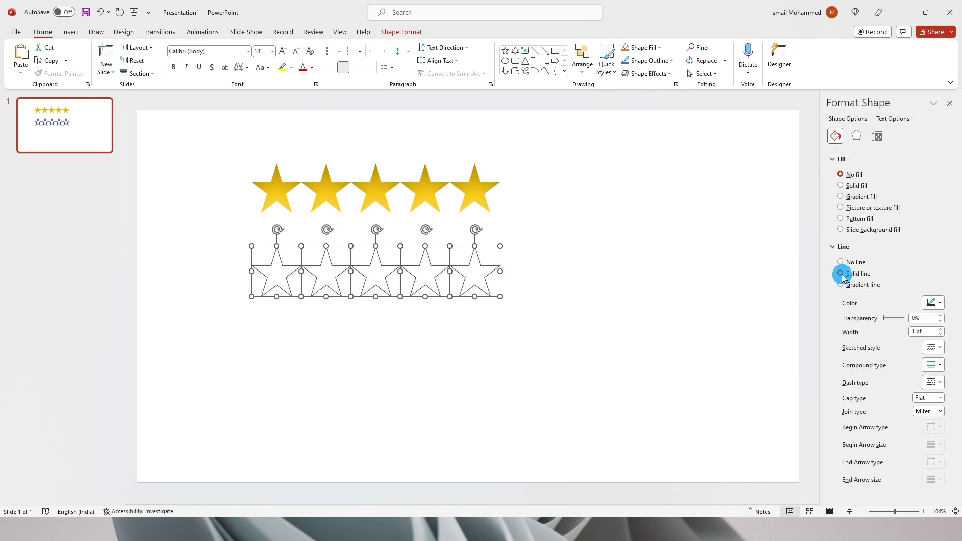
click(933, 302)
click(889, 331)
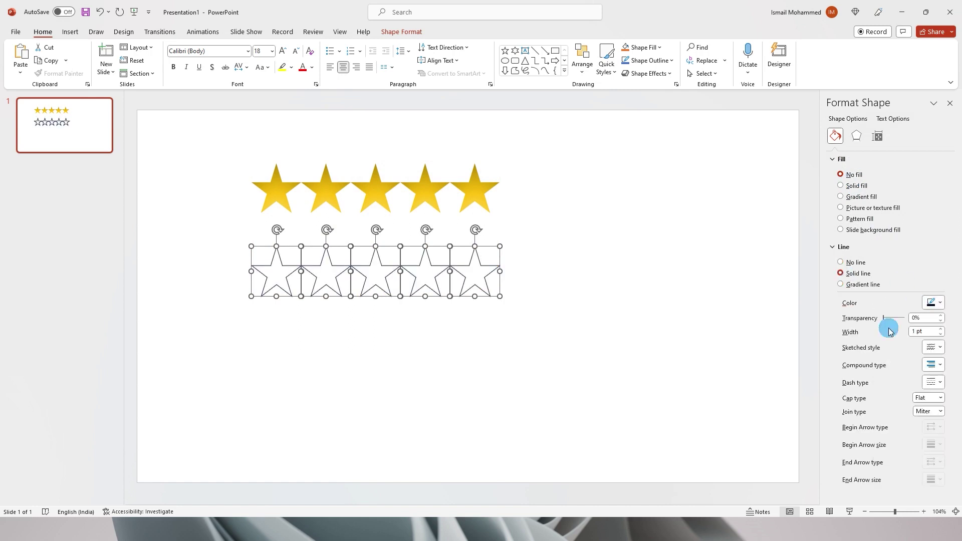
click(626, 204)
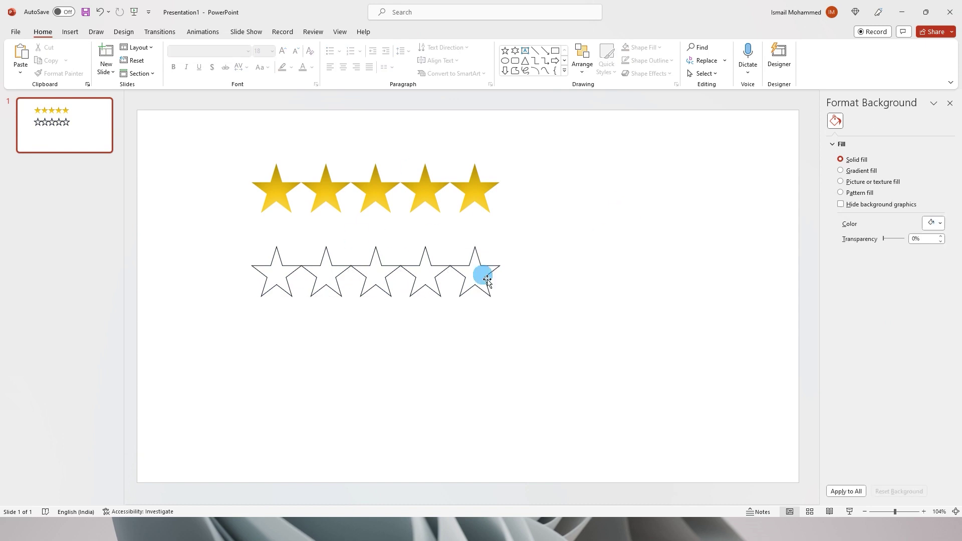
drag(552, 241, 218, 311)
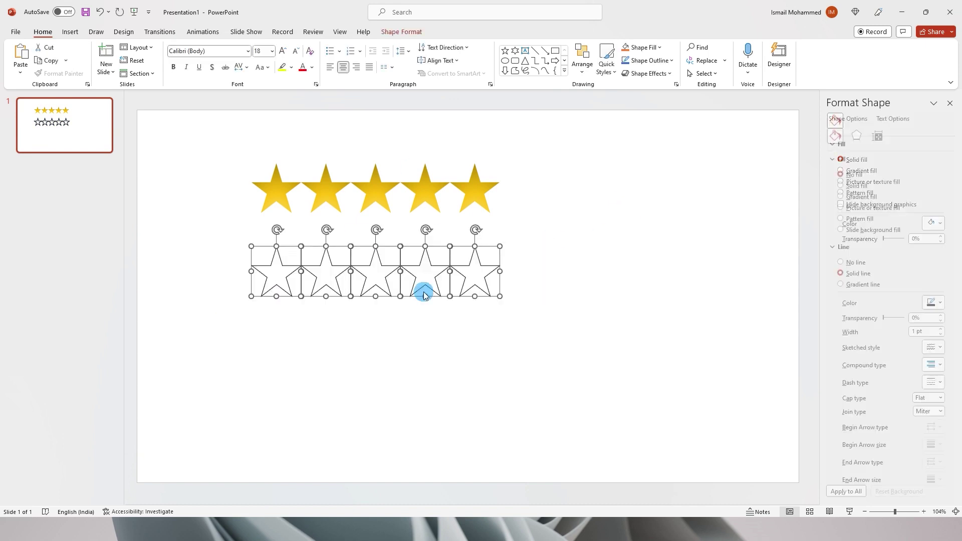
Save the outlined star row as the picture OutlineStars.png in FS Icons
right_click(377, 276)
click(634, 250)
drag(543, 246, 224, 311)
click(322, 272)
right_click(441, 250)
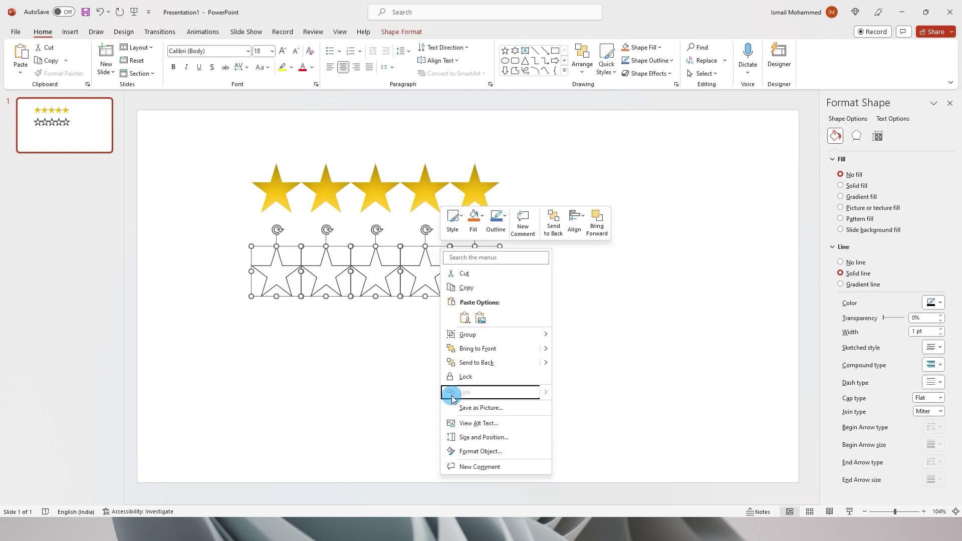
click(461, 406)
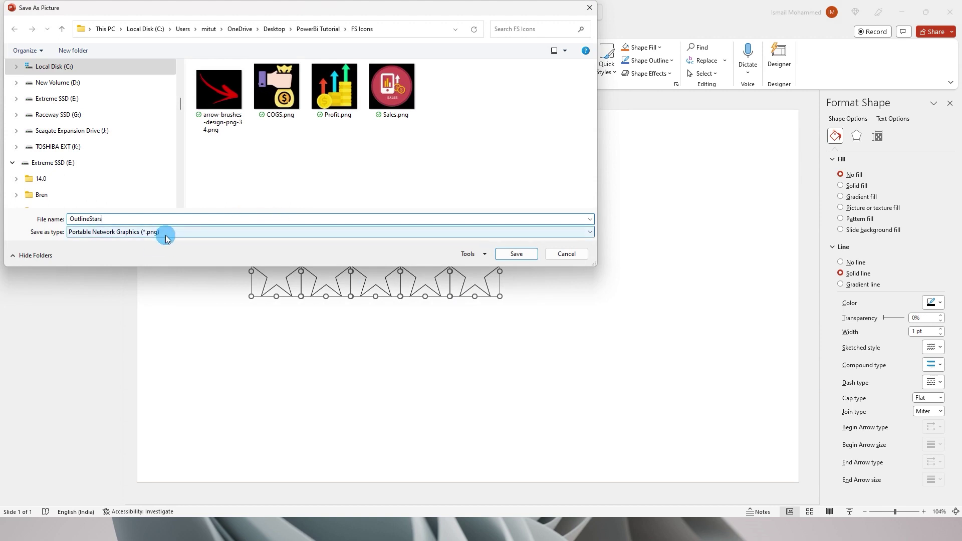
click(516, 252)
Save the gold star row as the picture Yellow.png, then return to Power BI
click(594, 251)
drag(544, 153, 243, 223)
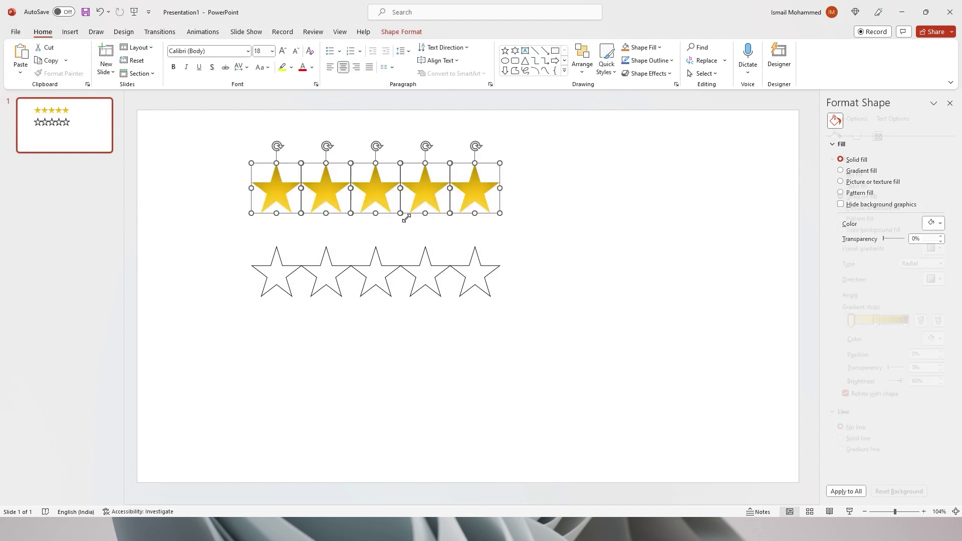
right_click(375, 191)
click(428, 349)
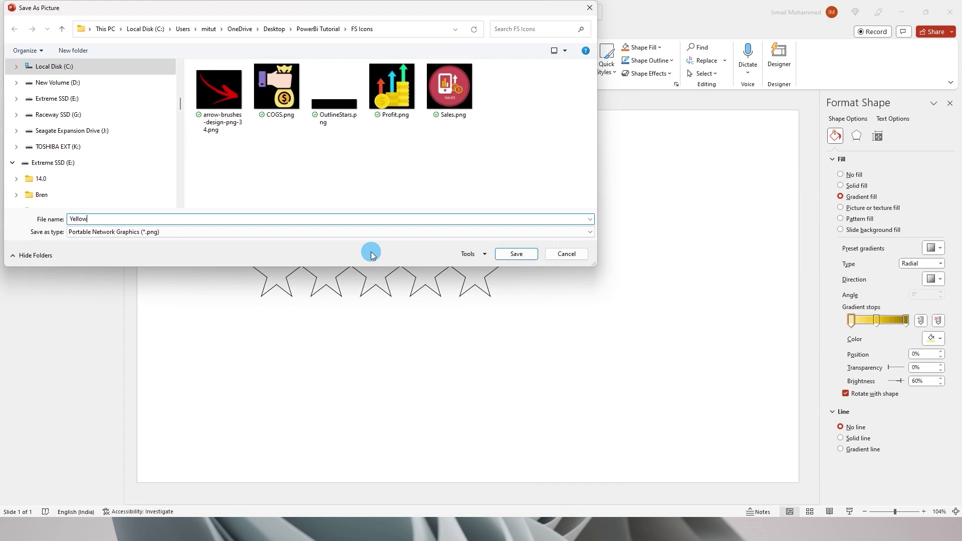
click(517, 254)
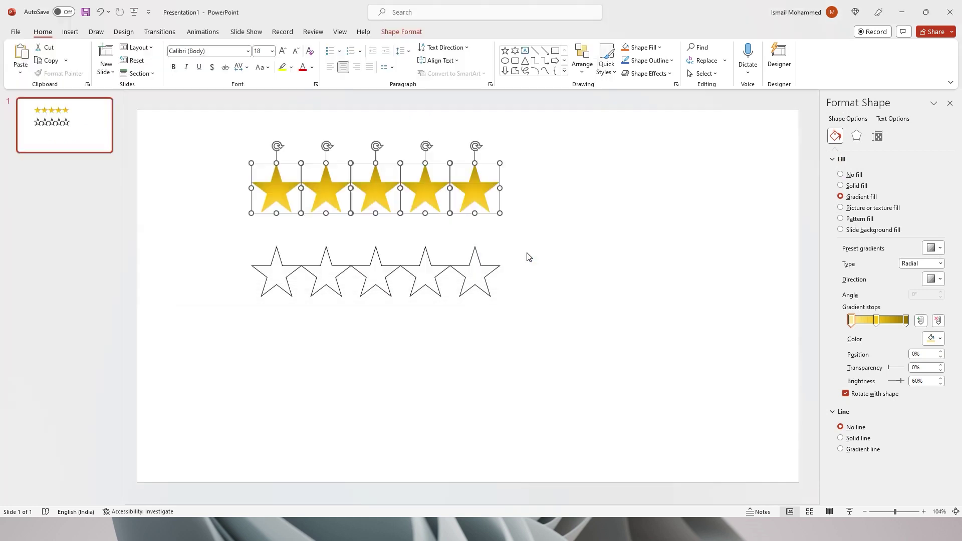
key(alt+Tab)
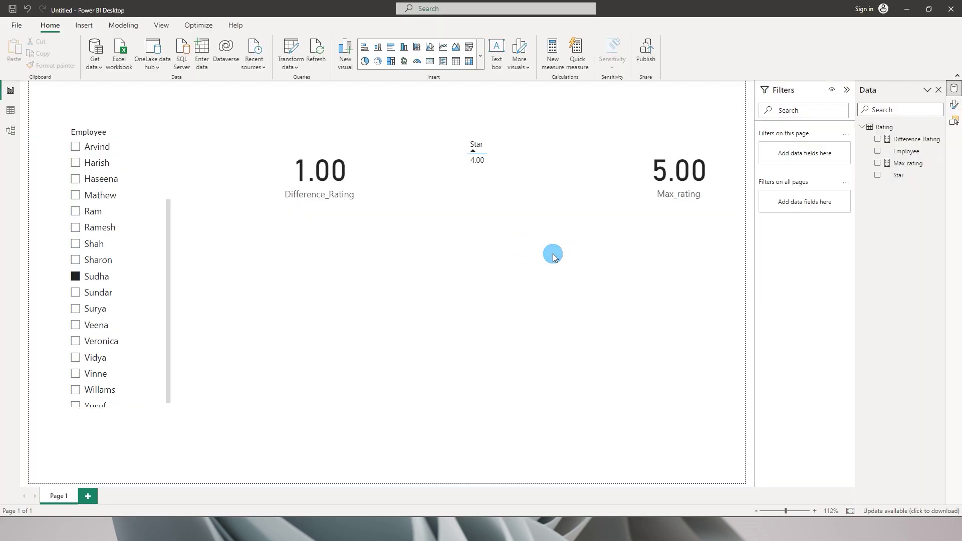
Insert the OutlineStars picture onto the report page
click(84, 26)
click(522, 58)
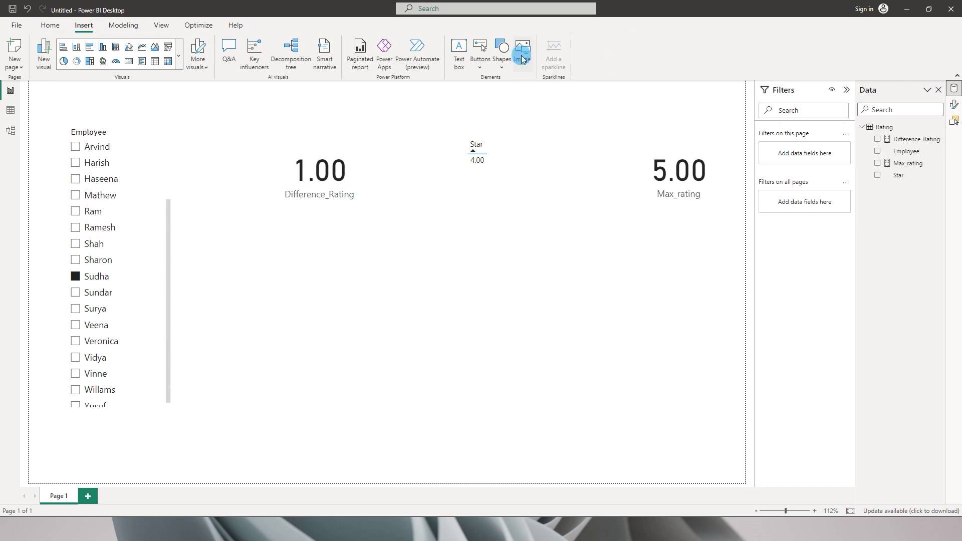
double_click(441, 211)
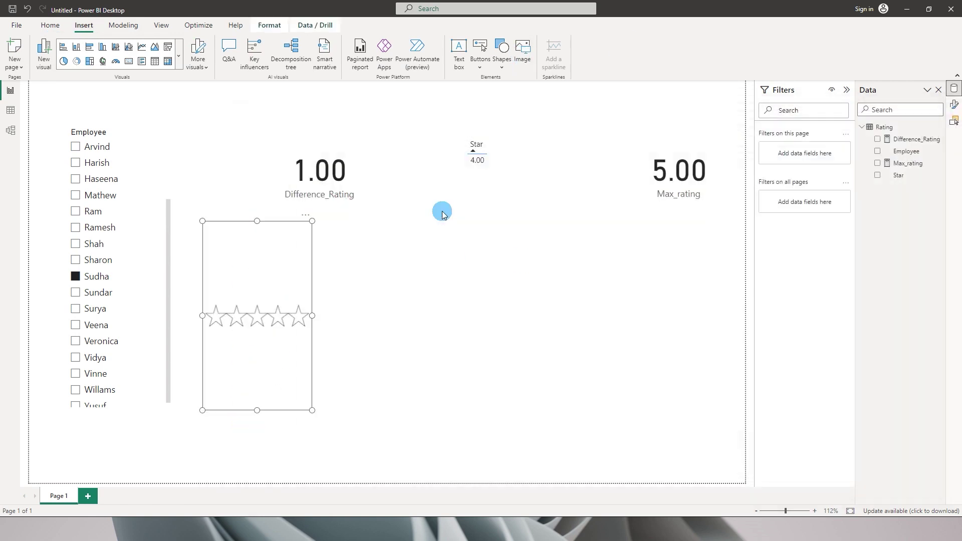
Insert the gold stars picture and drag it into position over the outline stars
click(524, 52)
double_click(610, 216)
click(413, 302)
drag(414, 302, 473, 256)
click(546, 320)
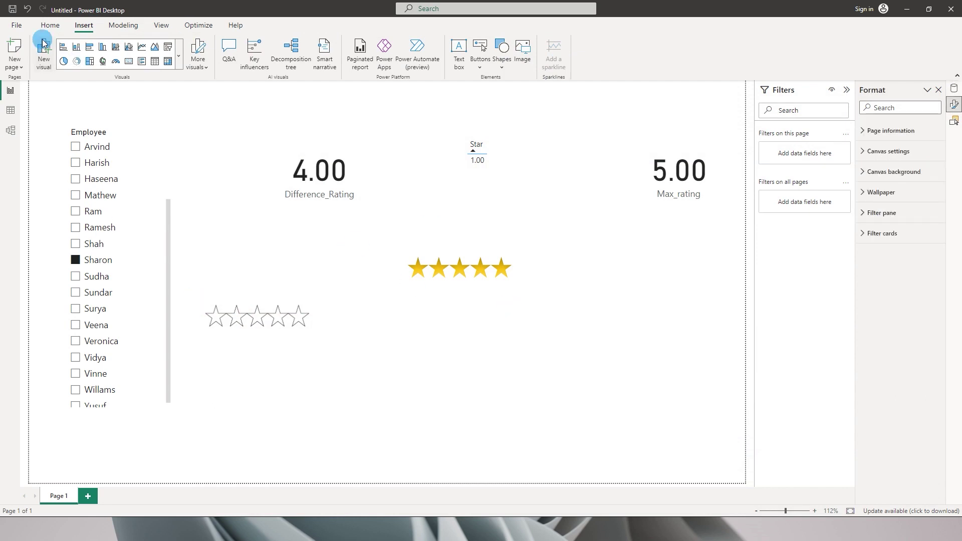
click(62, 48)
Place a stacked bar chart below the stars showing Difference_Rating, with Sudha selected
drag(391, 386, 638, 380)
click(906, 160)
click(954, 90)
click(954, 104)
click(886, 142)
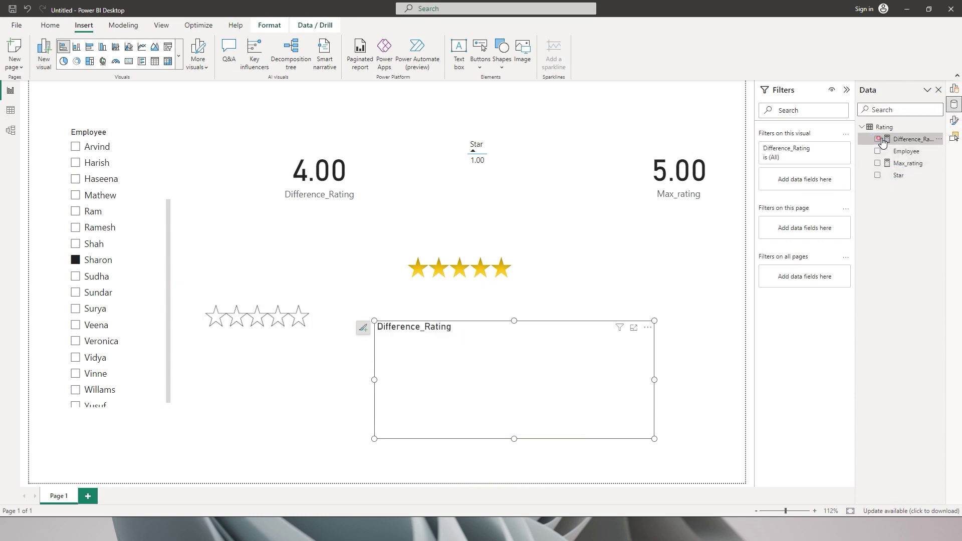
click(502, 375)
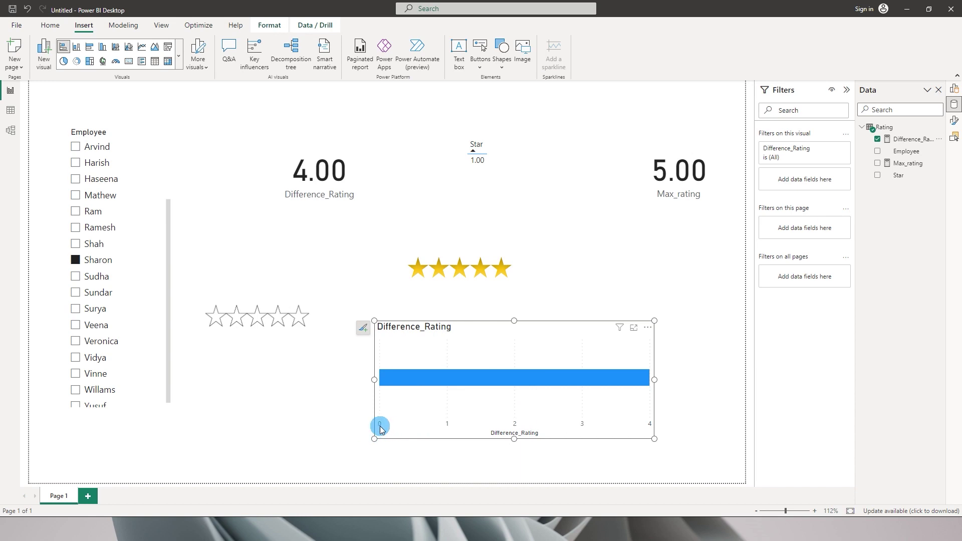
click(79, 282)
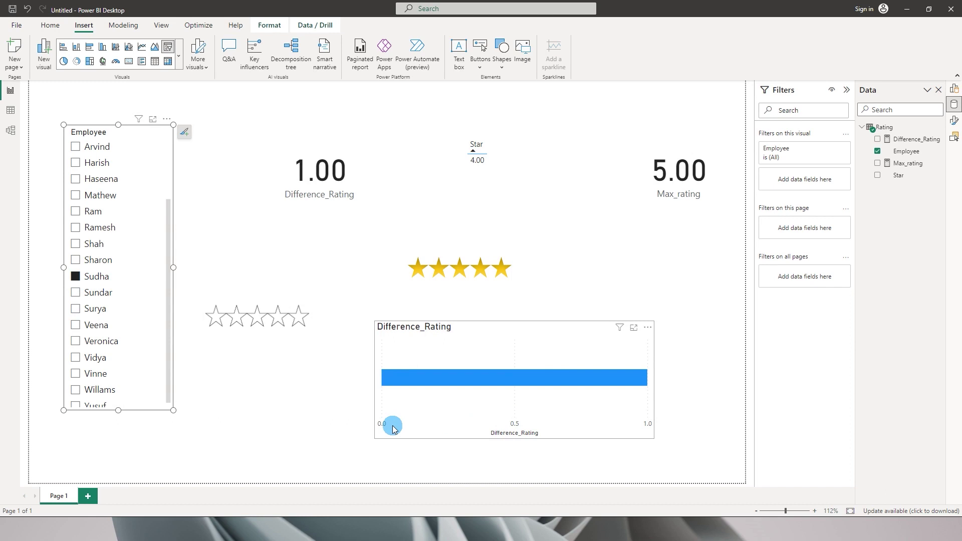
click(576, 345)
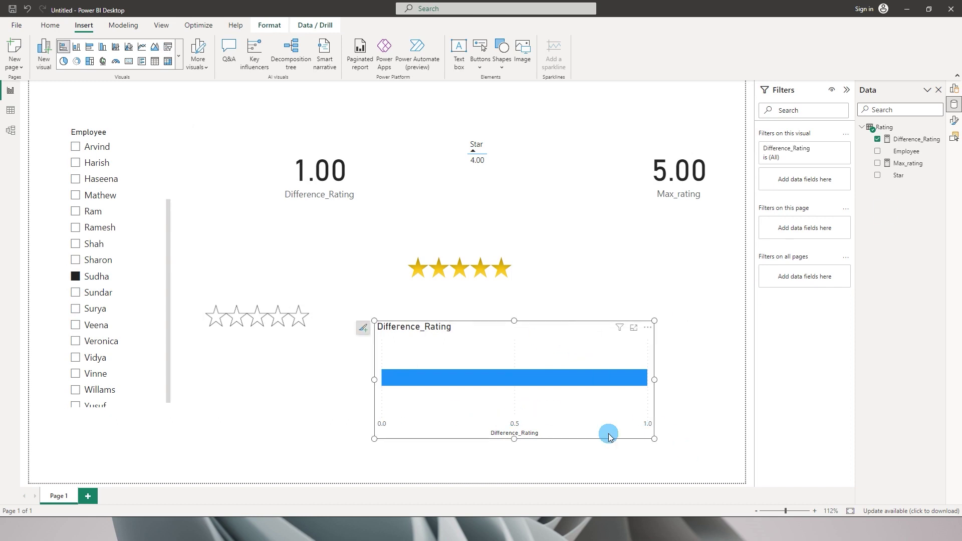
Turn off the bar chart's title and Y-axis
click(954, 120)
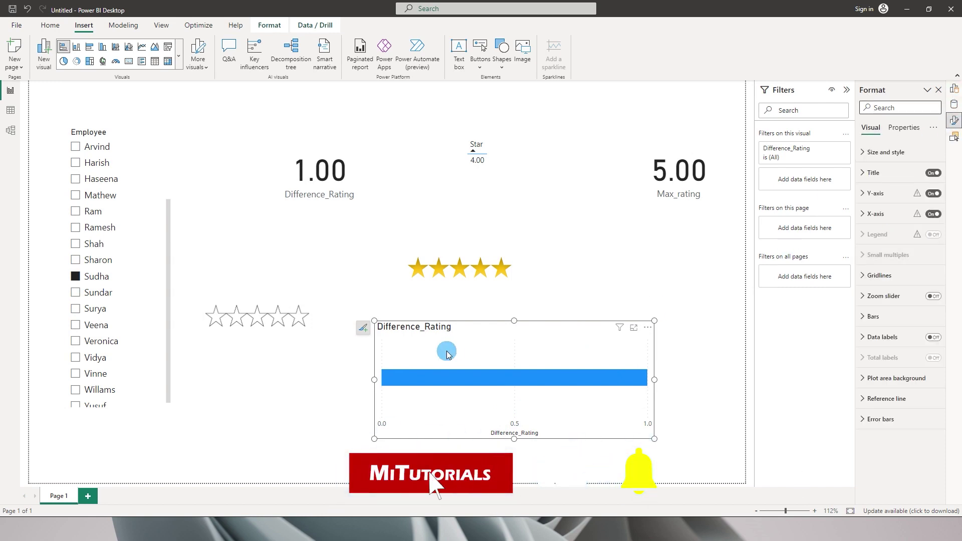
click(933, 173)
click(934, 194)
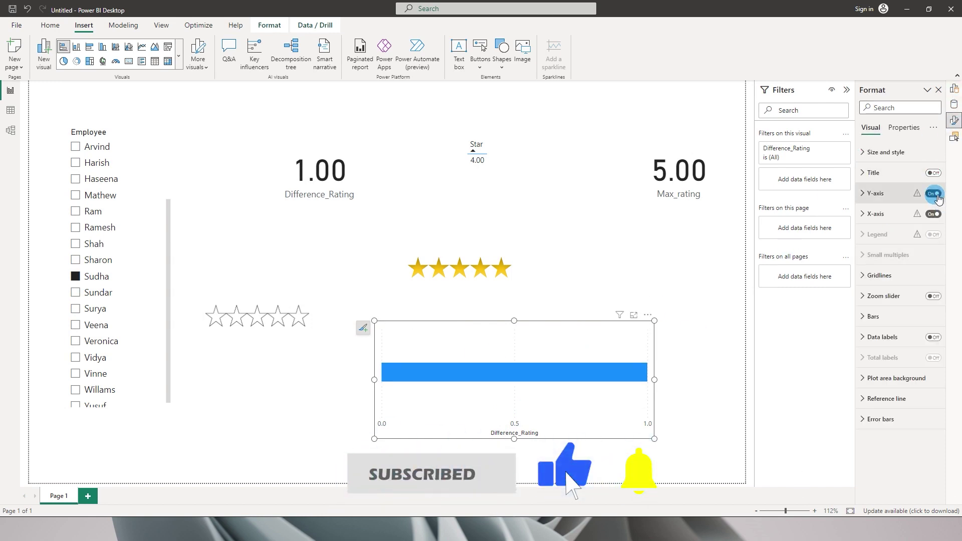
Set the X-axis range from 0 to the Max_rating field value and hide its title
click(865, 214)
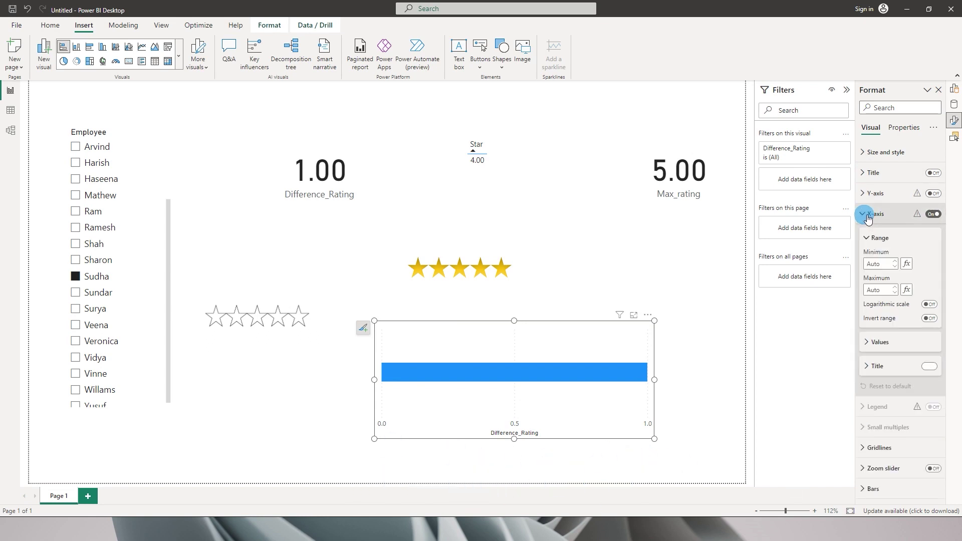
click(881, 265)
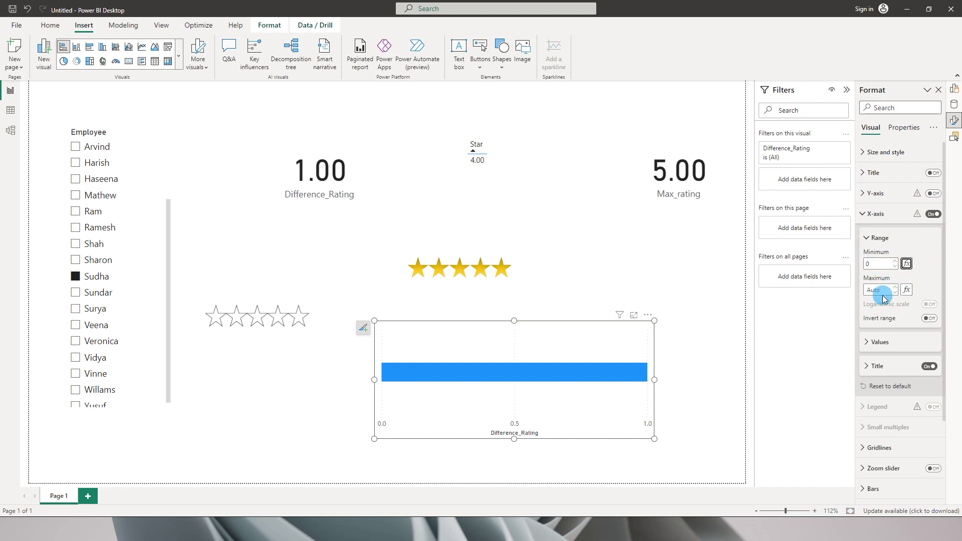
click(905, 291)
click(320, 190)
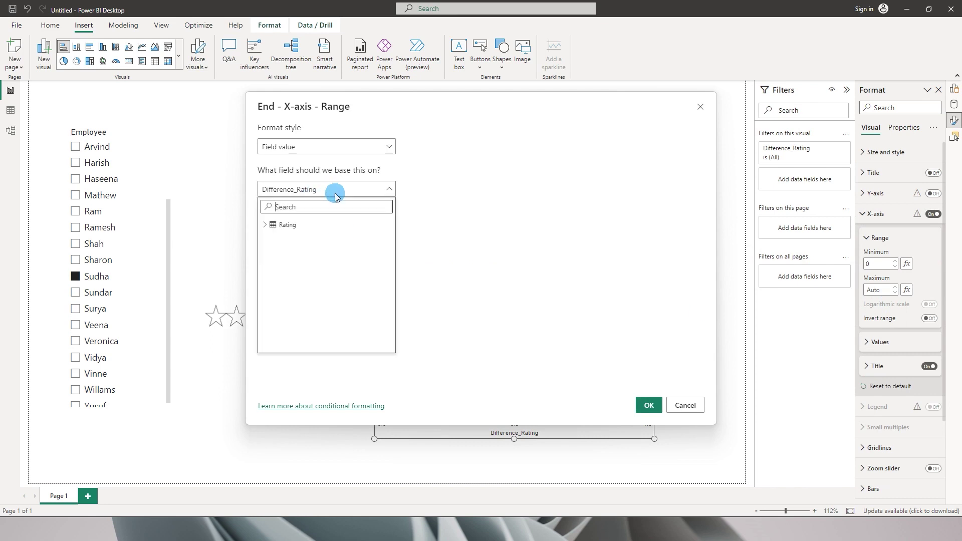
click(264, 225)
click(303, 261)
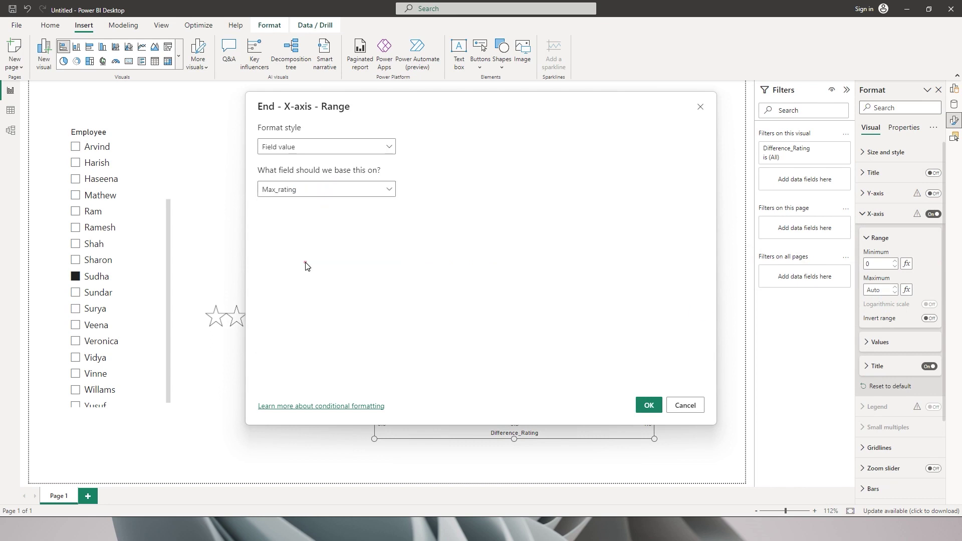
click(646, 403)
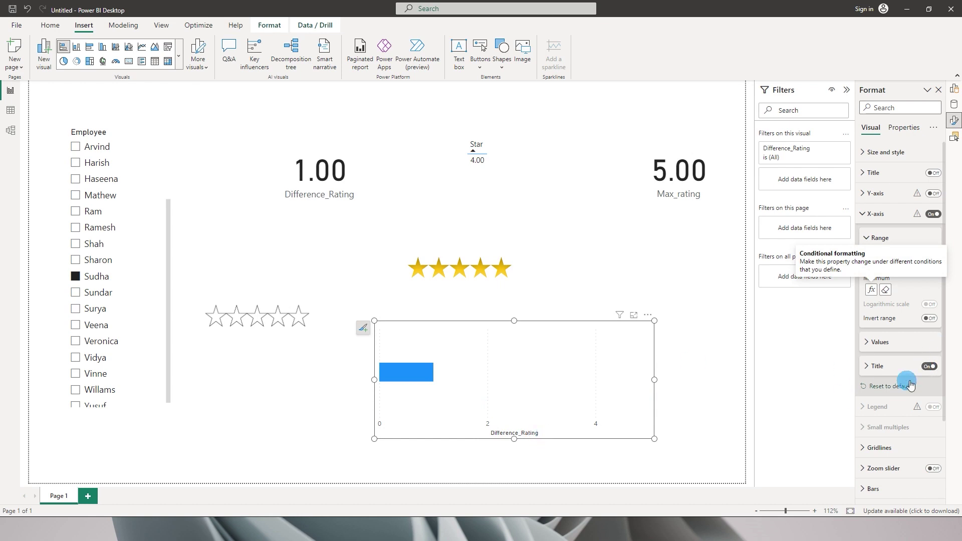
click(929, 366)
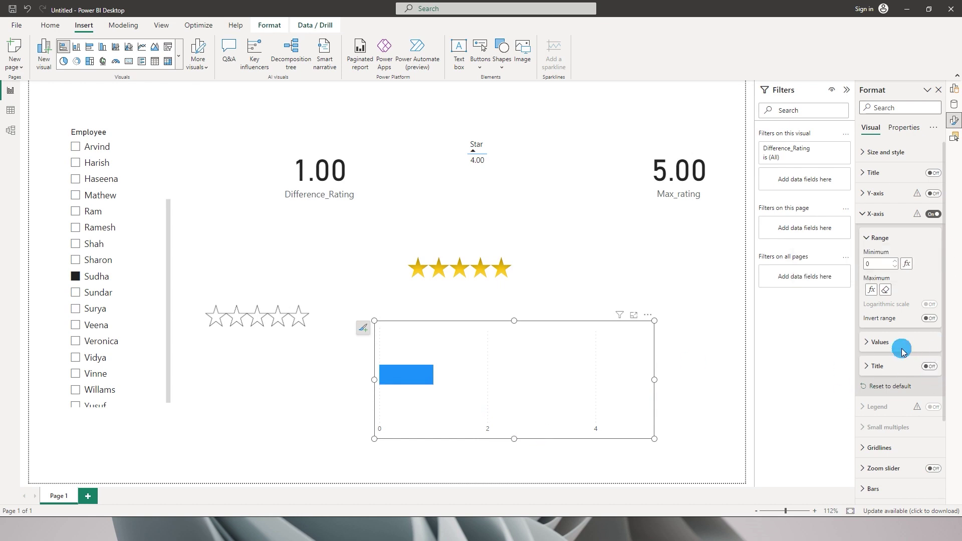
Hide the bar chart's X-axis labels and invert the axis so the bar grows from the right
click(932, 215)
click(859, 214)
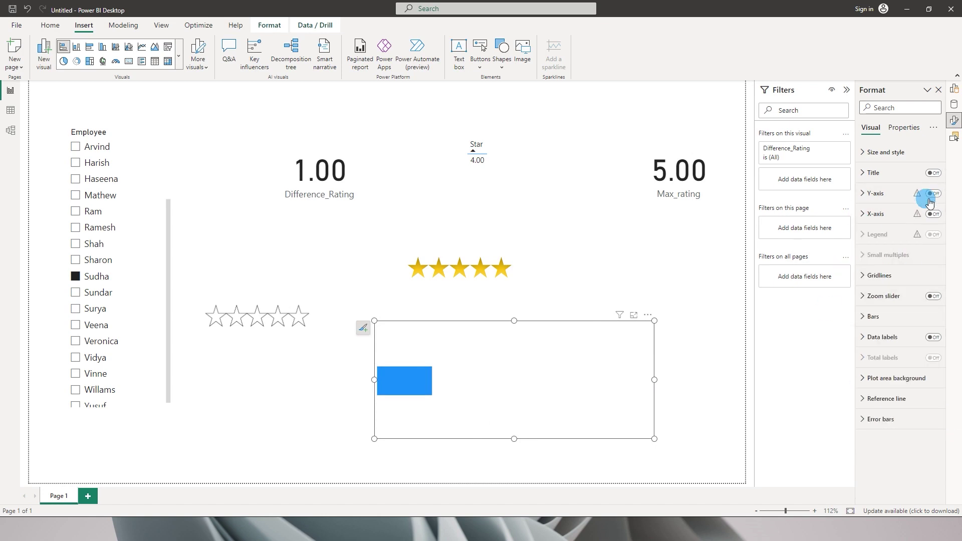
click(906, 213)
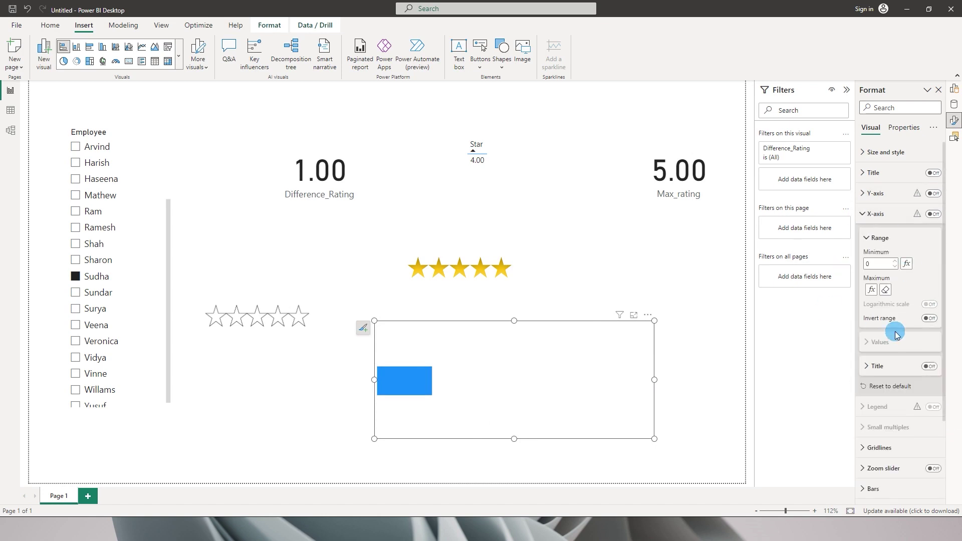
click(929, 320)
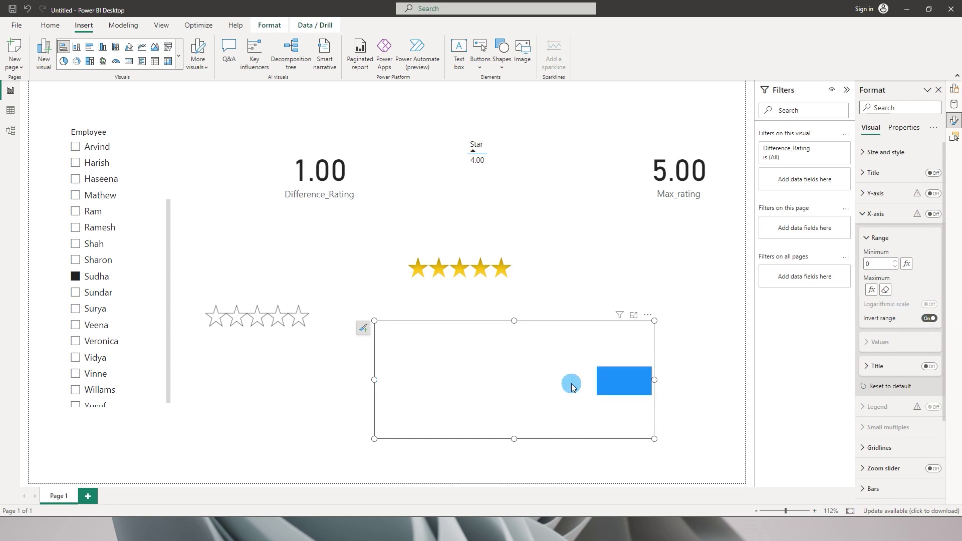
click(863, 218)
Shrink the bar chart and position it directly over the row of gold stars
drag(468, 377, 461, 314)
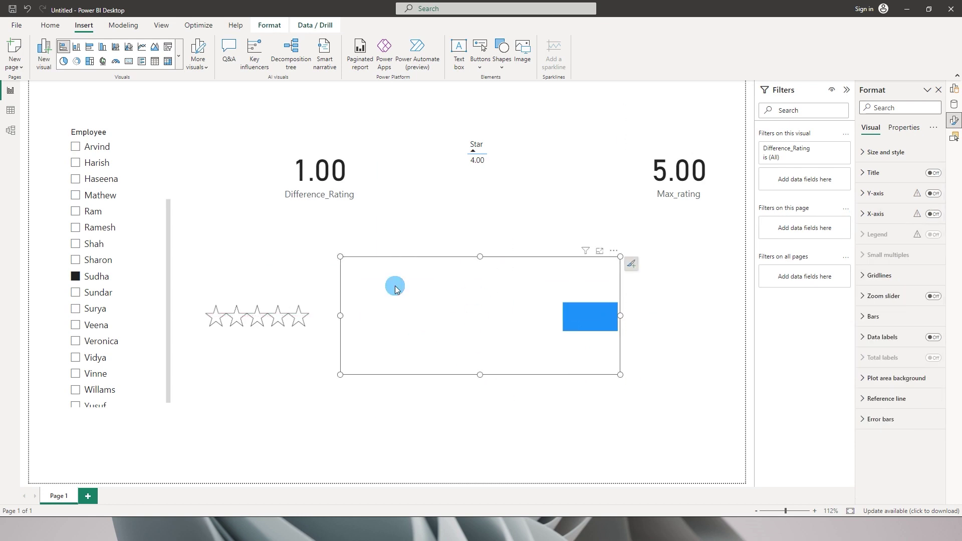
drag(341, 258, 476, 300)
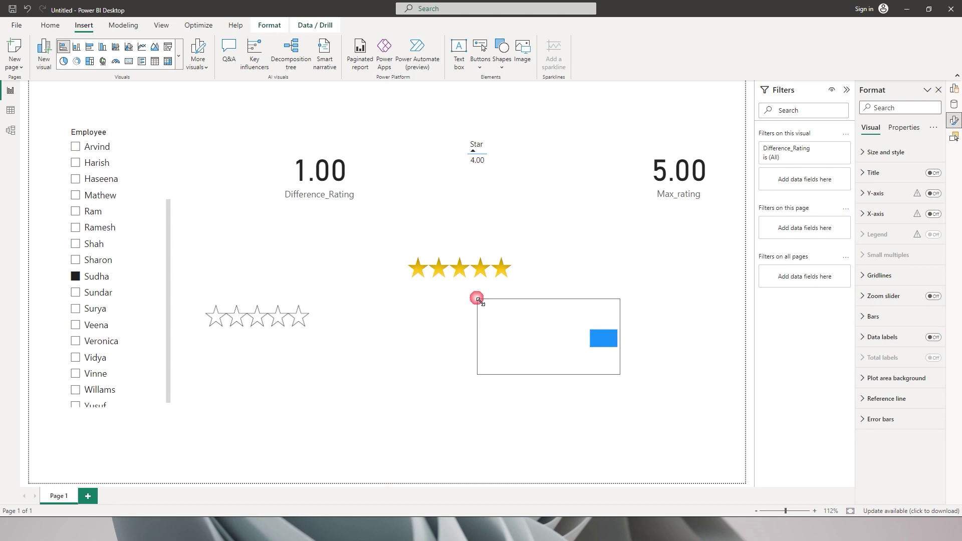
drag(555, 345, 487, 361)
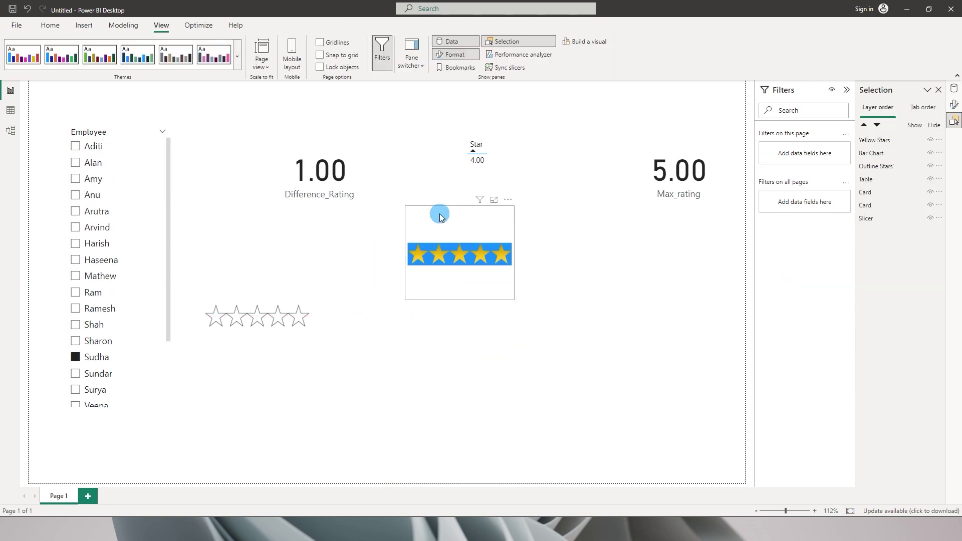
Select the bar chart layered over the gold stars and show its Format visual options
click(441, 217)
click(557, 252)
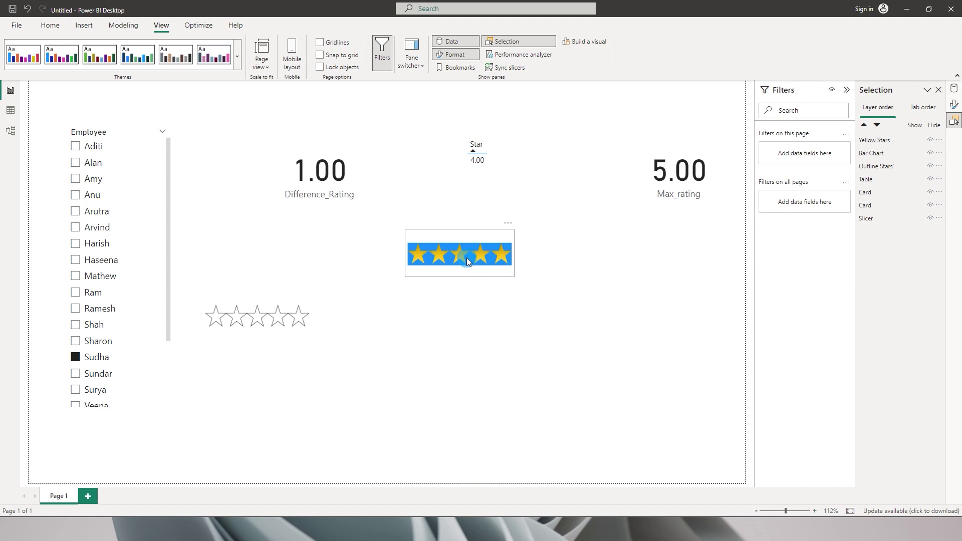
click(460, 236)
click(591, 264)
click(463, 221)
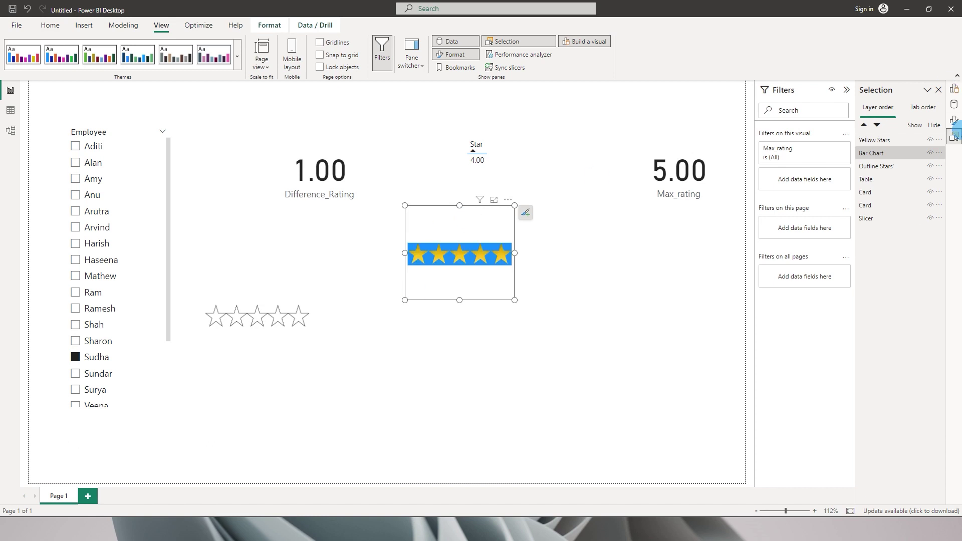
click(954, 120)
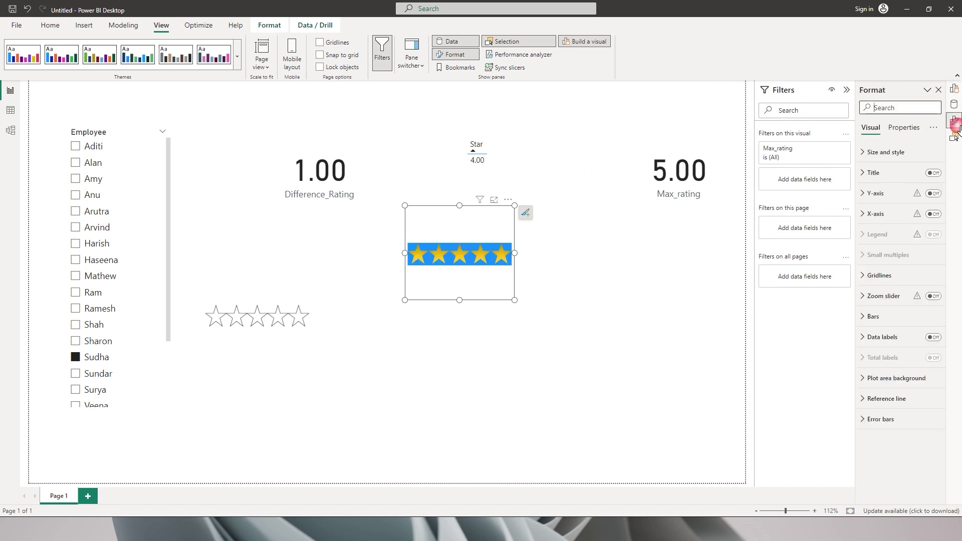
Replace Max_rating with Difference_Rating on the bar chart's X-axis
click(874, 151)
click(933, 358)
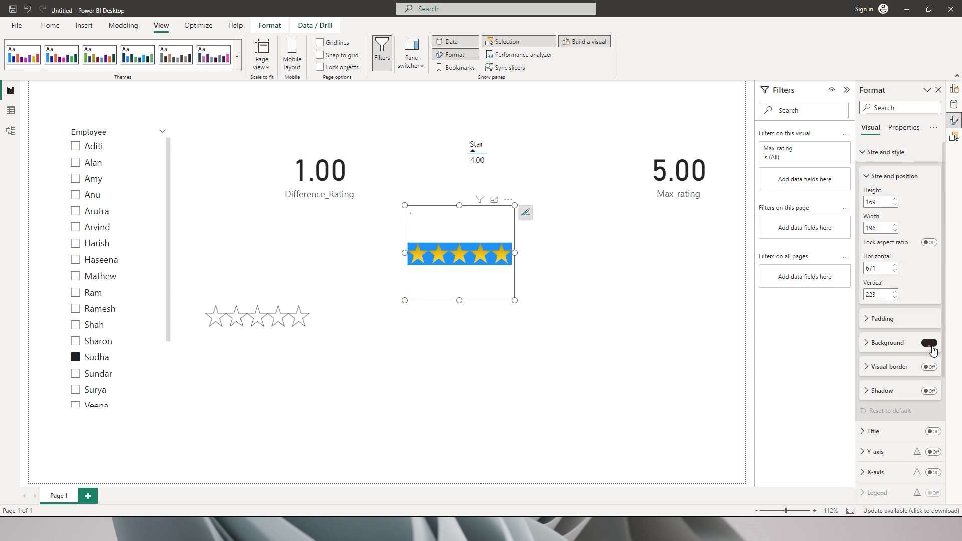
drag(828, 156, 907, 203)
click(907, 203)
click(806, 240)
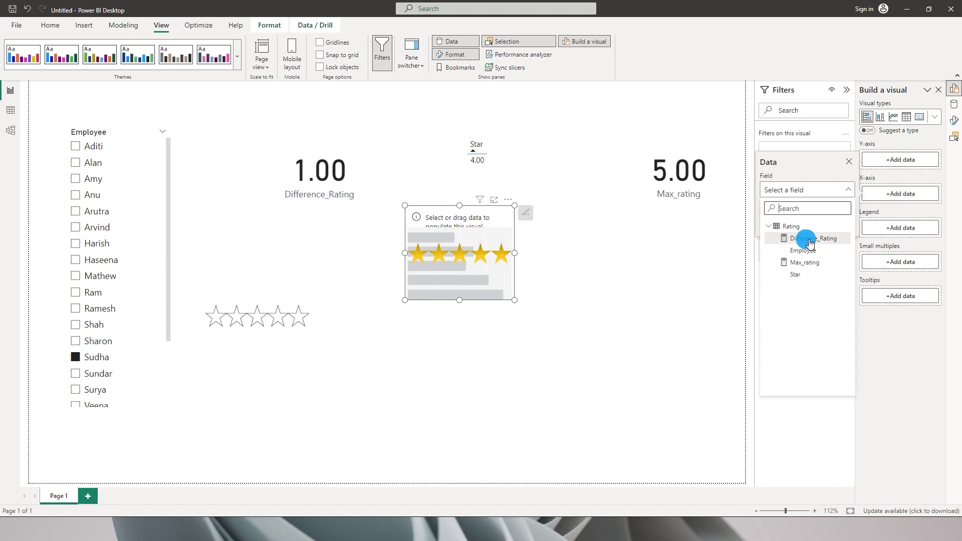
Set the bar chart's bar colour to white
click(954, 121)
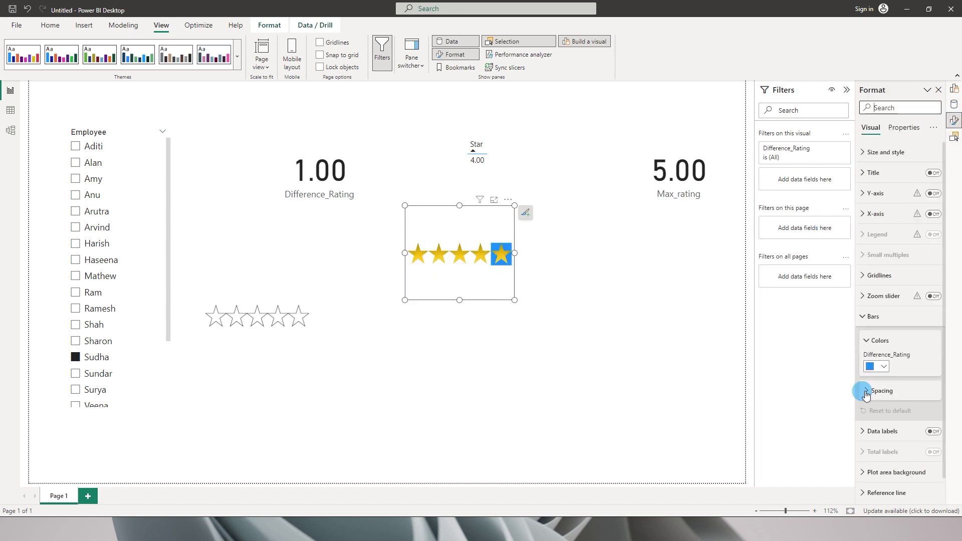
click(871, 316)
click(904, 325)
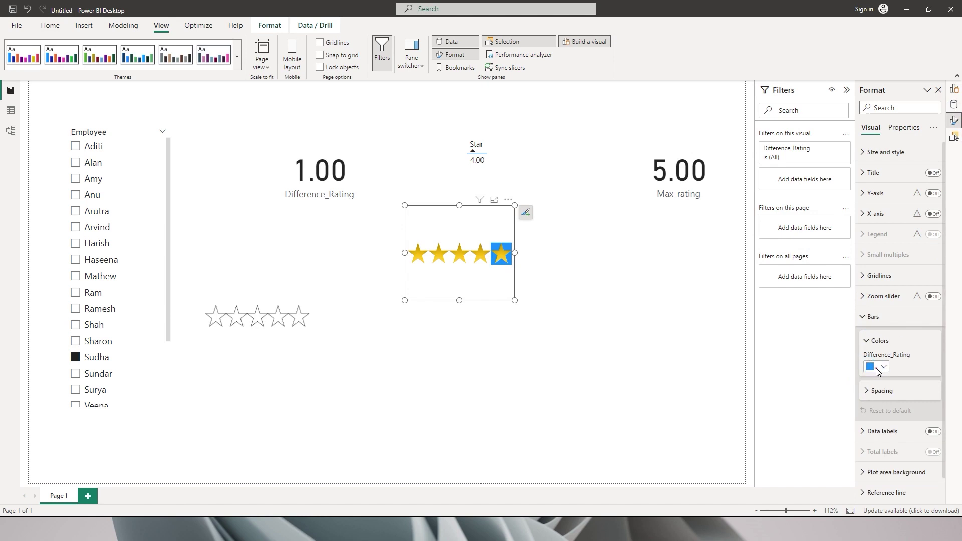
click(874, 366)
click(812, 325)
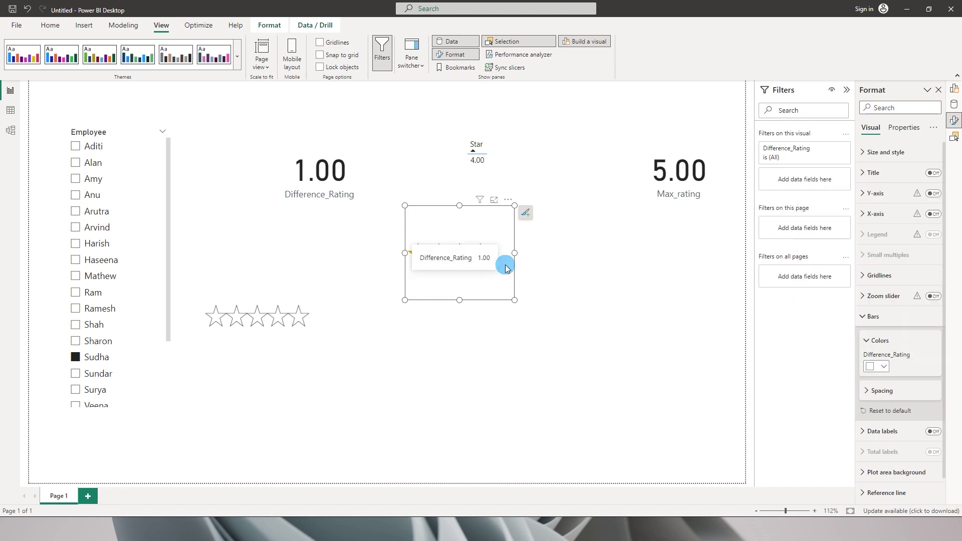
Filter the report to a single employee in the slicer and reselect the star chart
click(490, 329)
click(95, 260)
click(92, 248)
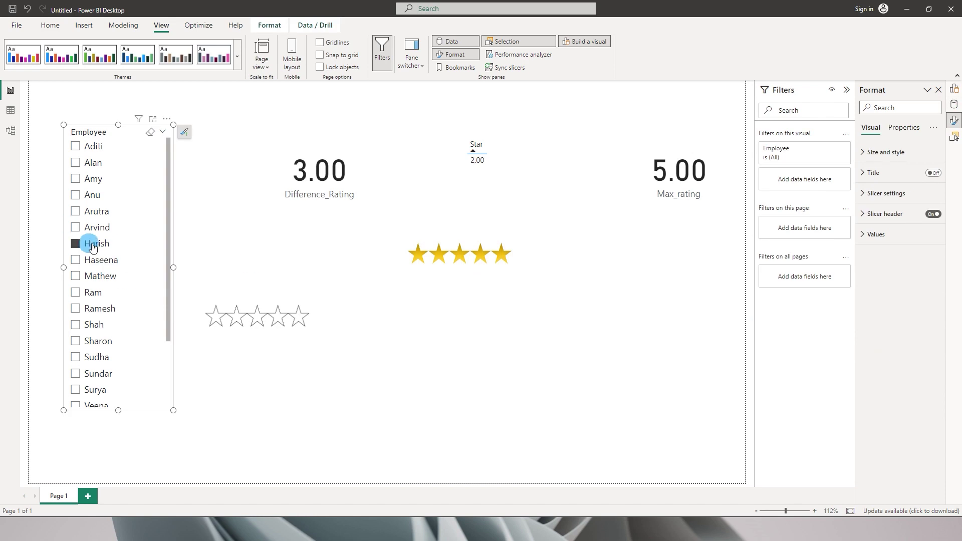
click(447, 284)
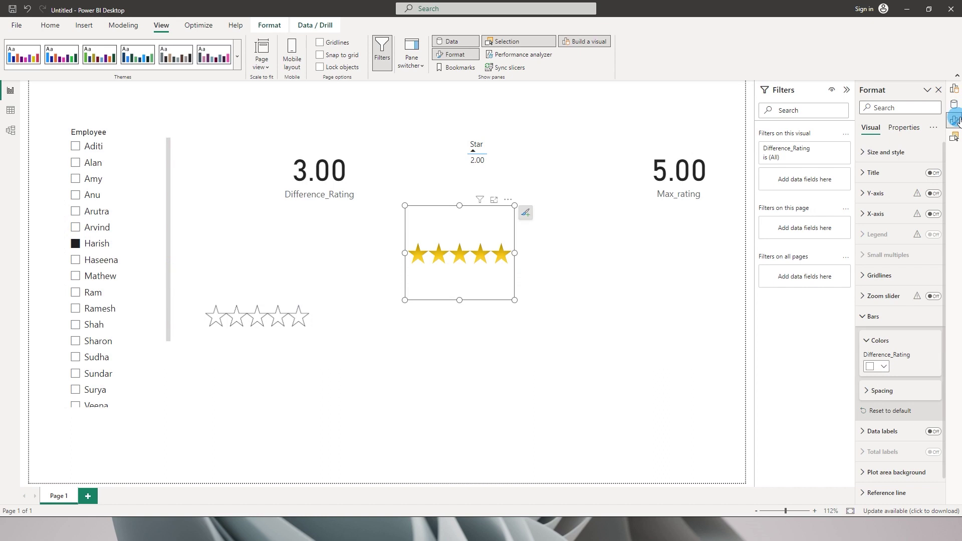
Move the bar chart above Yellow Stars in layer order, then test with another employee
click(954, 136)
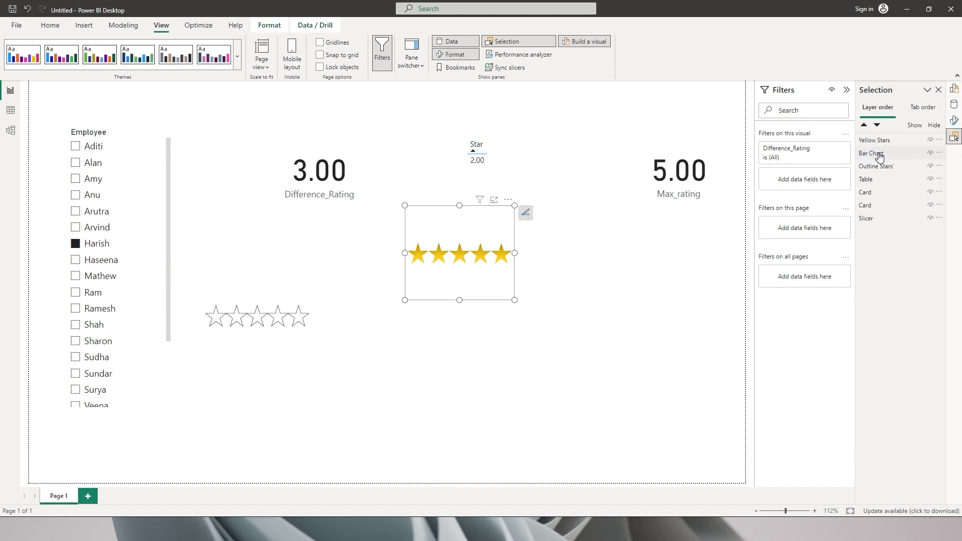
drag(879, 155, 875, 140)
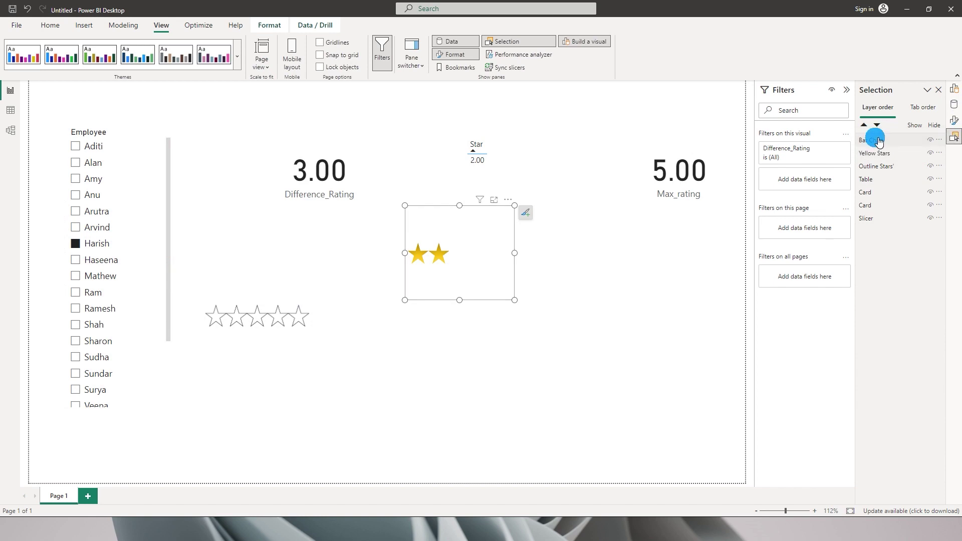
click(82, 261)
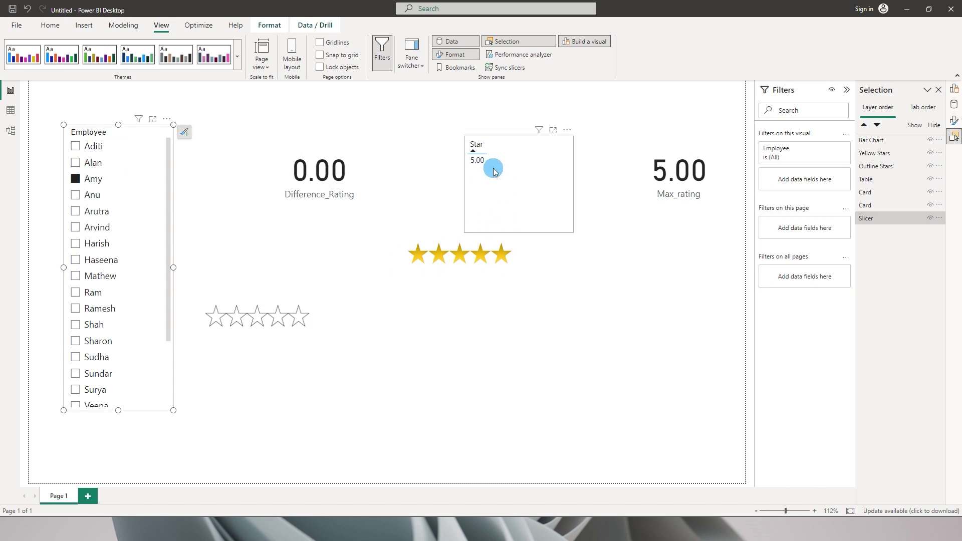
Check the 3.5-star employee's rating, then resize the Outline Stars image onto the gold stars
click(76, 357)
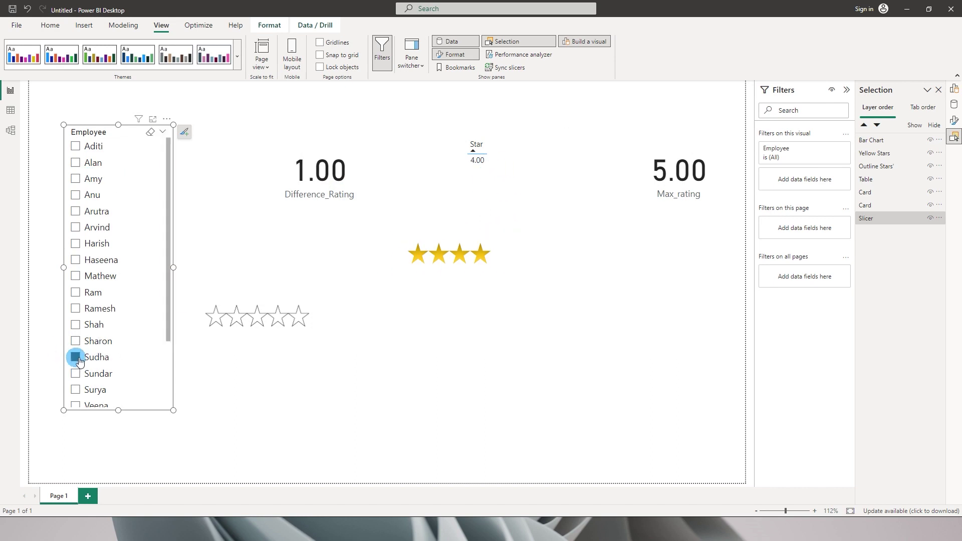
click(75, 374)
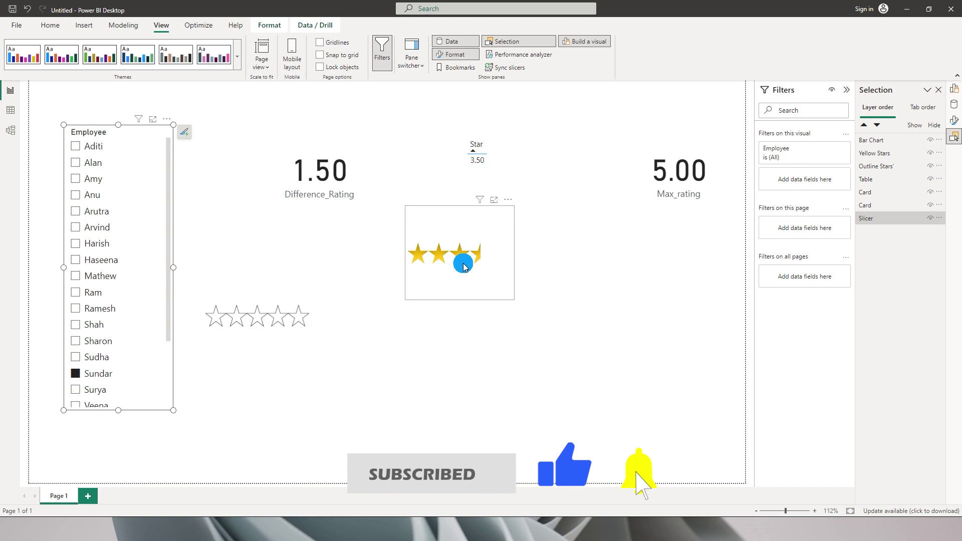
click(421, 359)
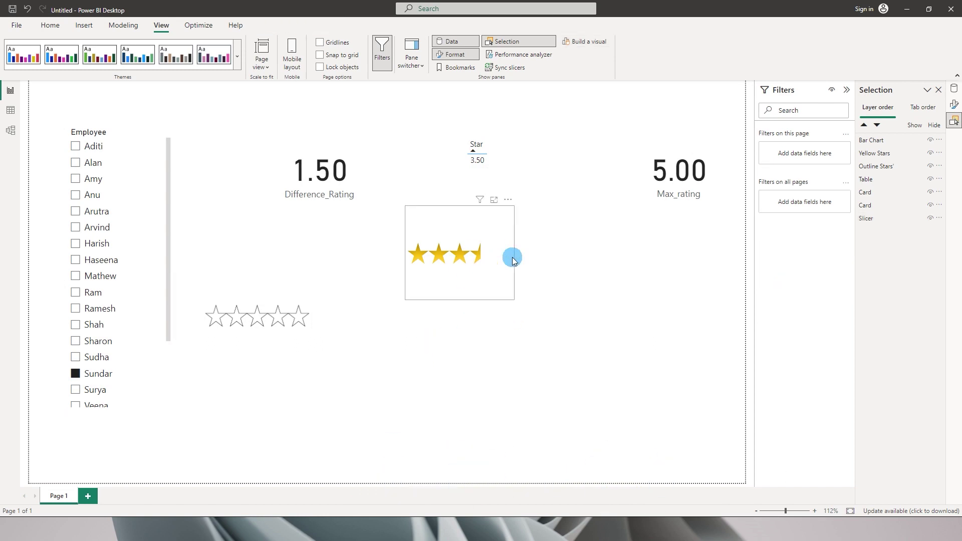
click(296, 288)
drag(257, 222, 456, 239)
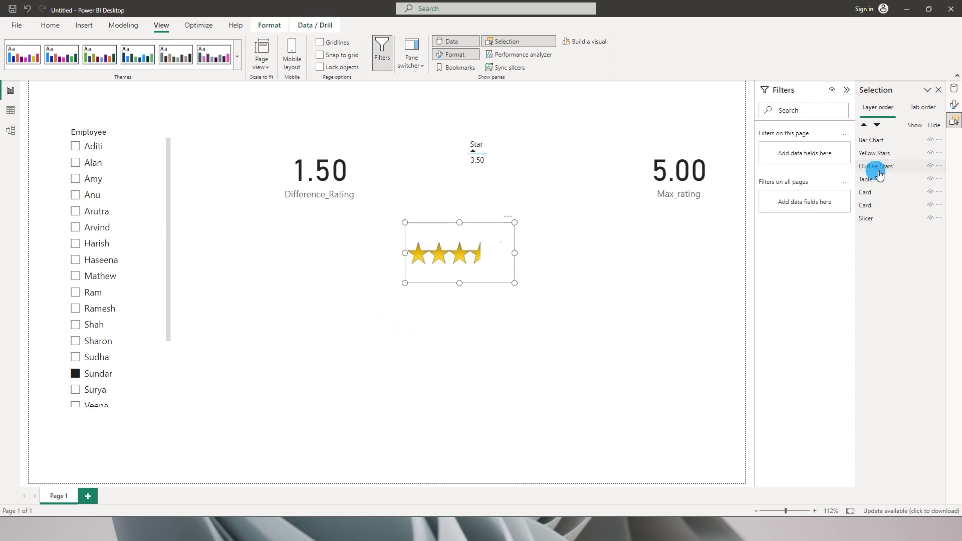
Move Outline Stars to the top of layer order and test with another employee
drag(887, 171, 880, 137)
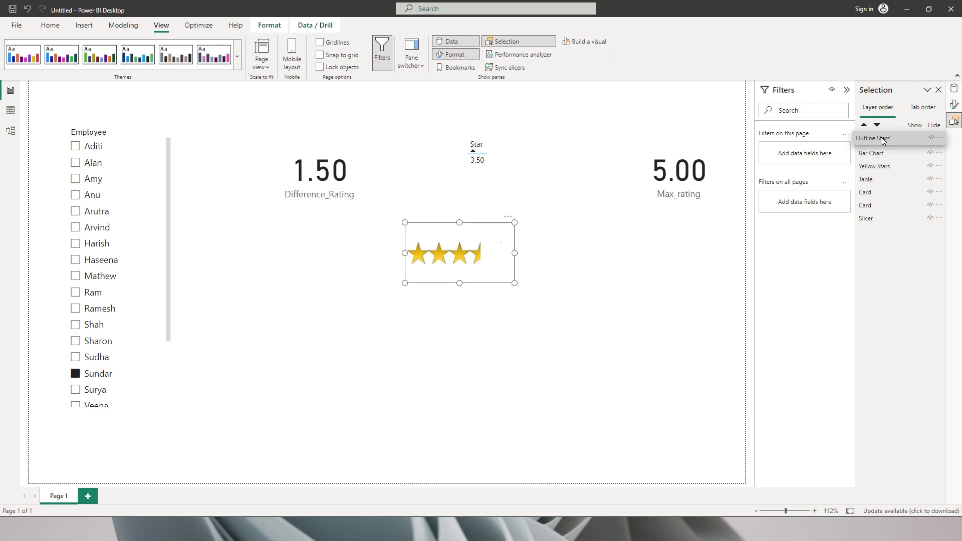
click(76, 228)
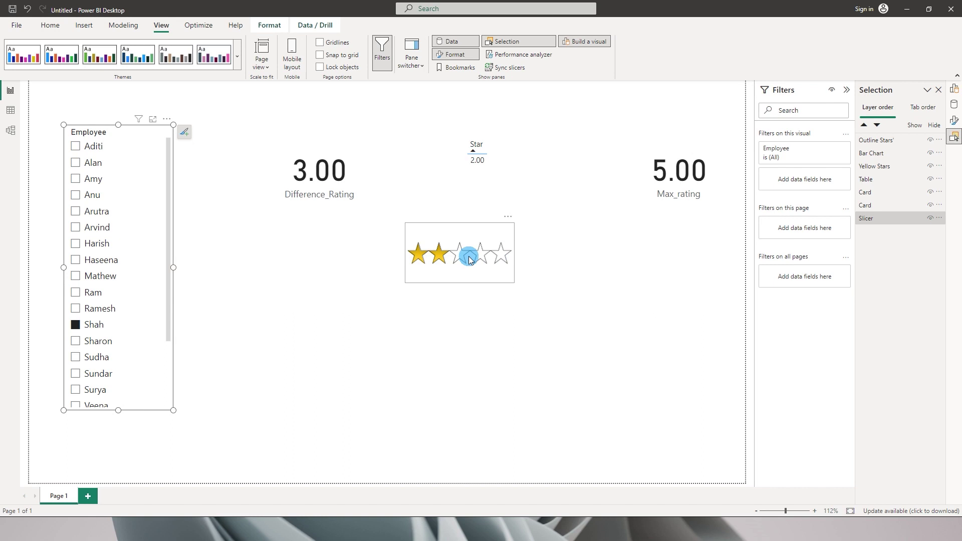
click(543, 331)
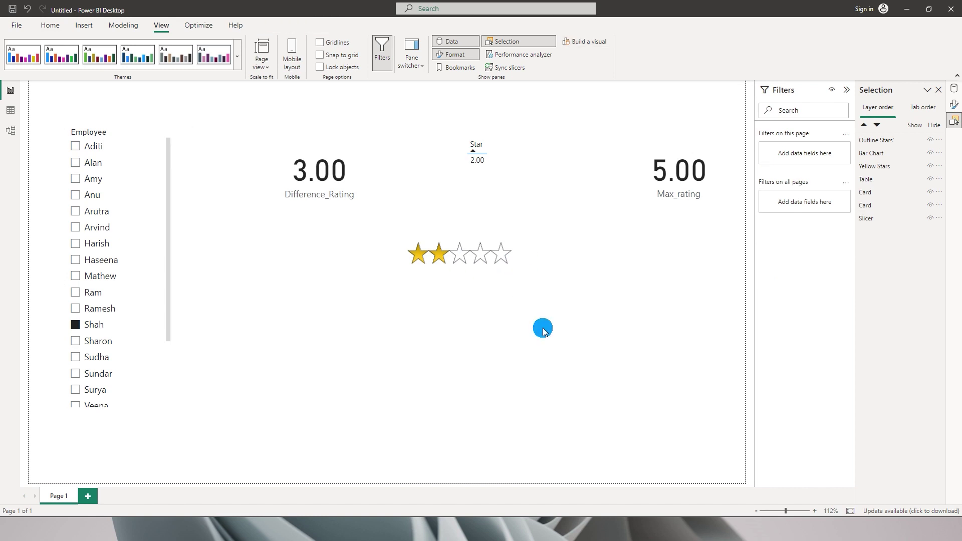